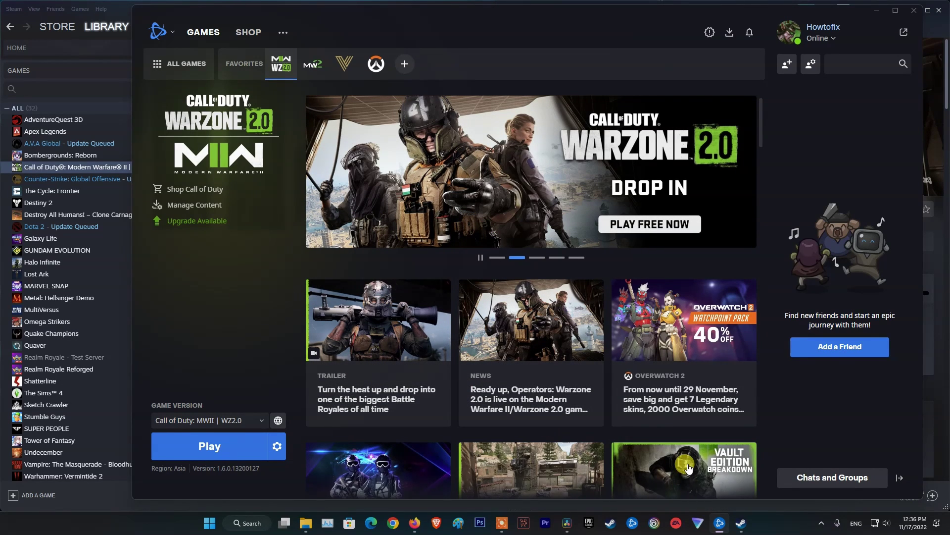
Close the Battle.net launcher, leaving Steam's Warzone 2.0 library page in view.
left_click(914, 11)
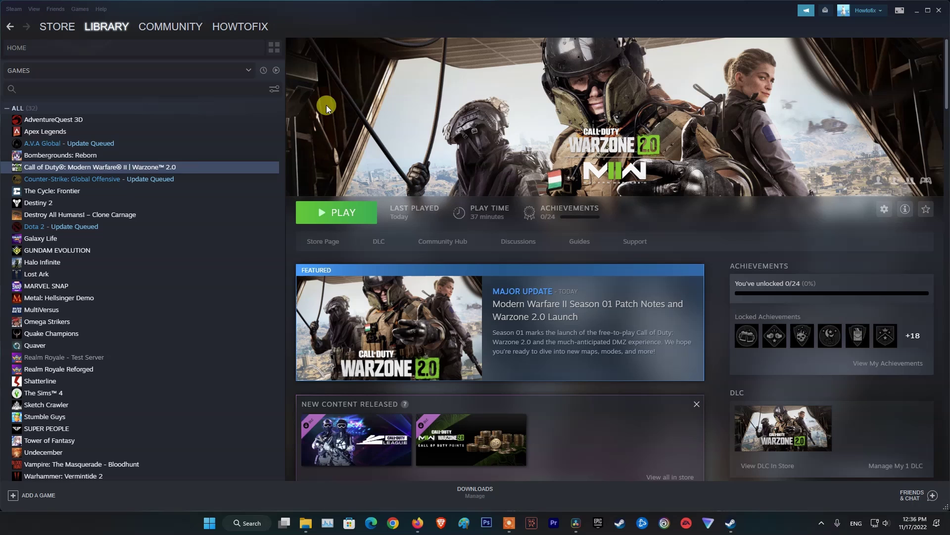
Minimize Steam and turn on Show desktop icons from the desktop View menu.
left_click(938, 10)
right_click(250, 129)
mouse_move(267, 134)
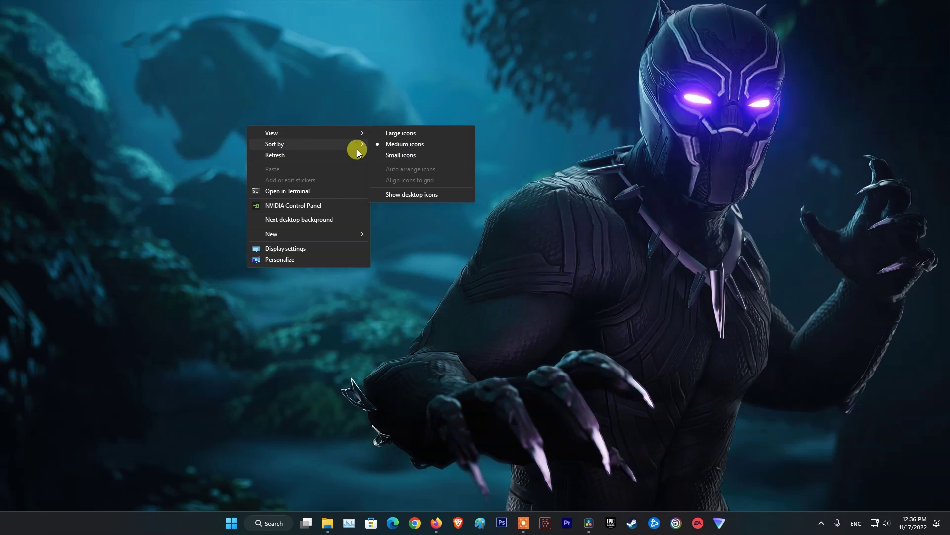
left_click(399, 193)
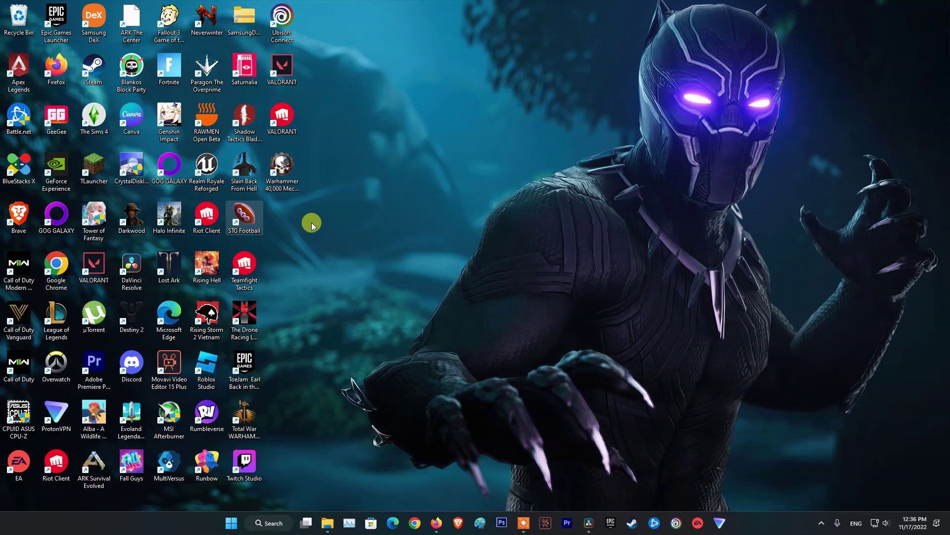
Set the Battle.net shortcut to Run as administrator for all users.
right_click(18, 115)
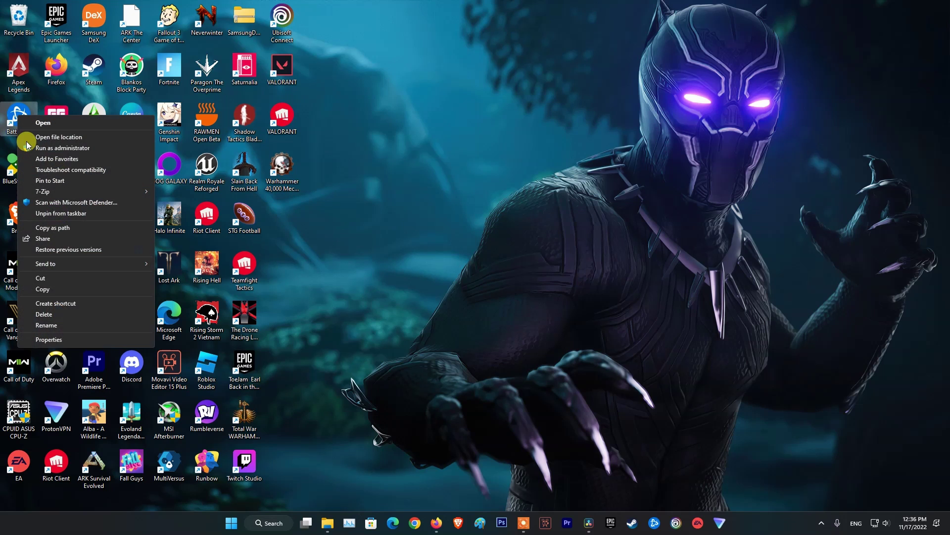
left_click(60, 339)
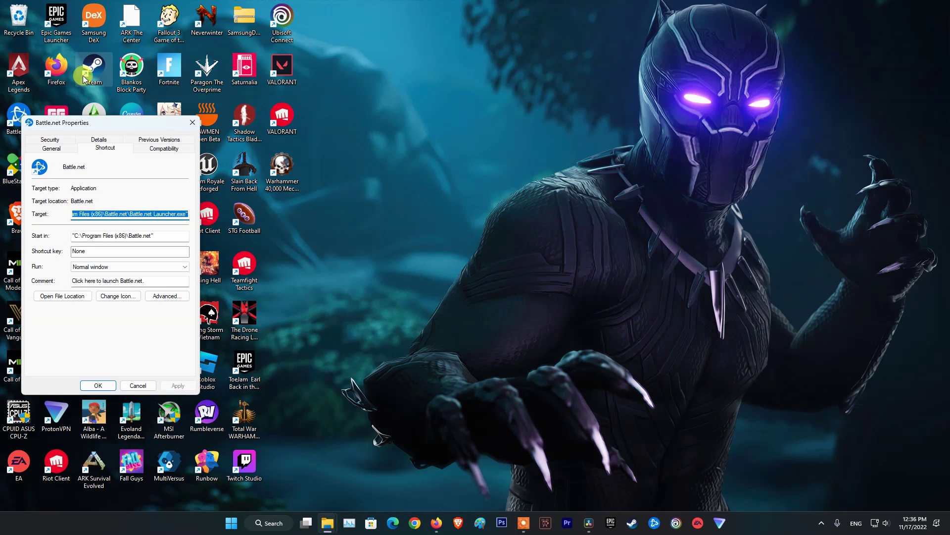
left_click_drag(104, 128, 507, 127)
left_click(561, 150)
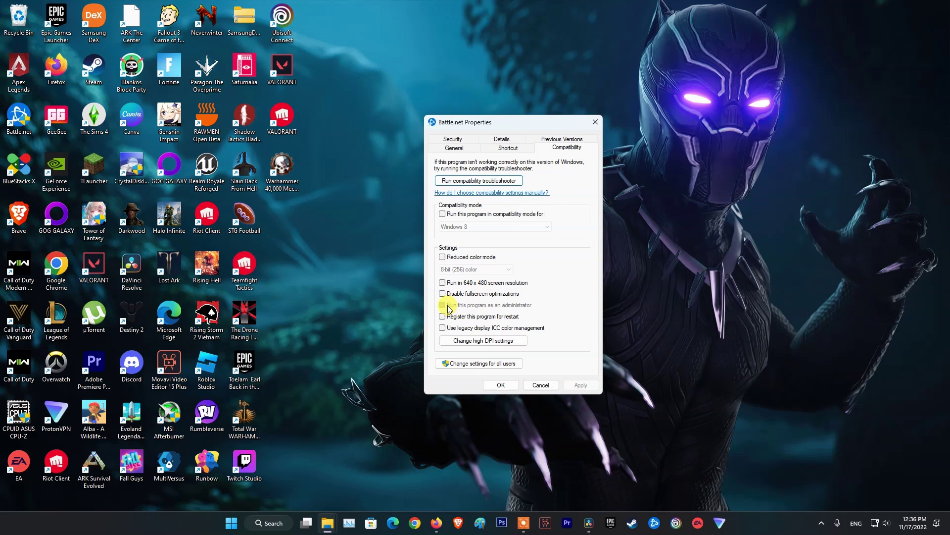
left_click(477, 364)
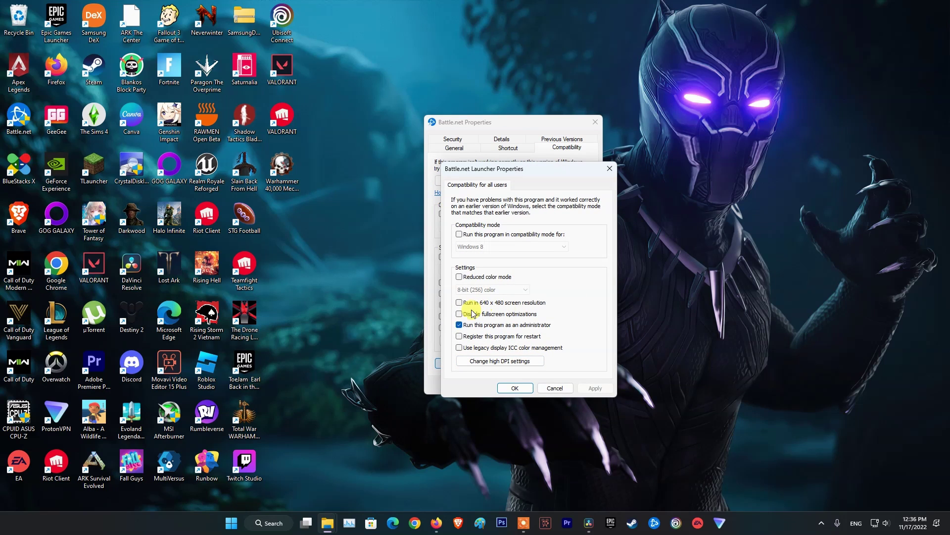
left_click(526, 388)
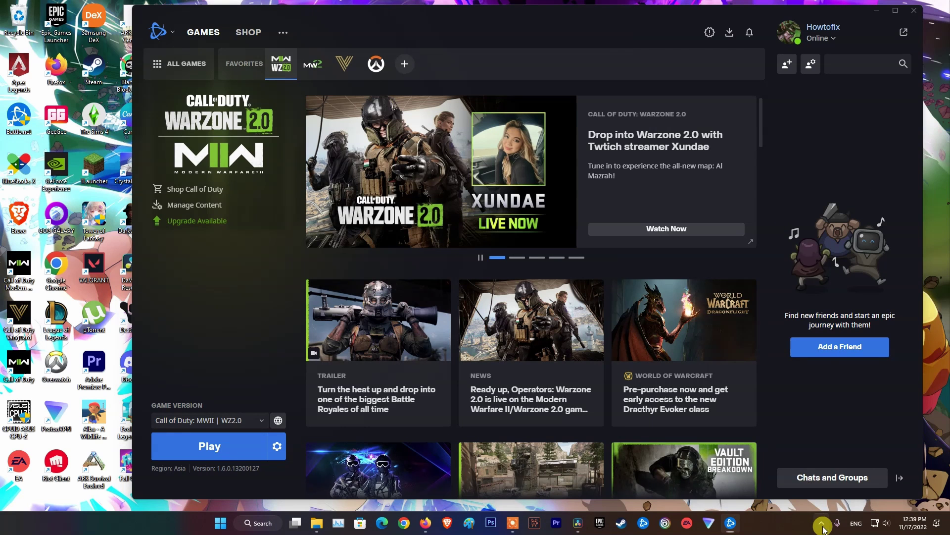
In GeForce Experience Drivers, check for updates and download Game Ready Driver 526.98.
left_click(822, 526)
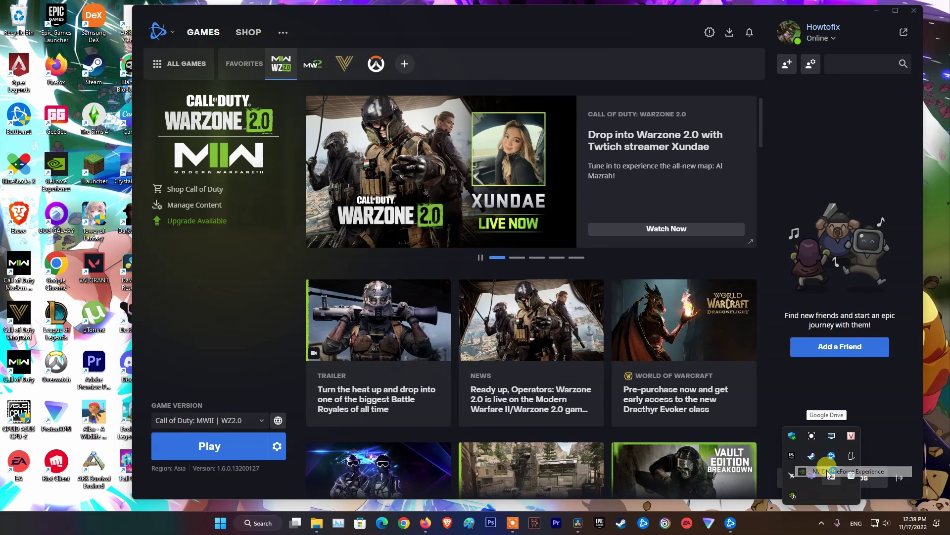
left_click(827, 472)
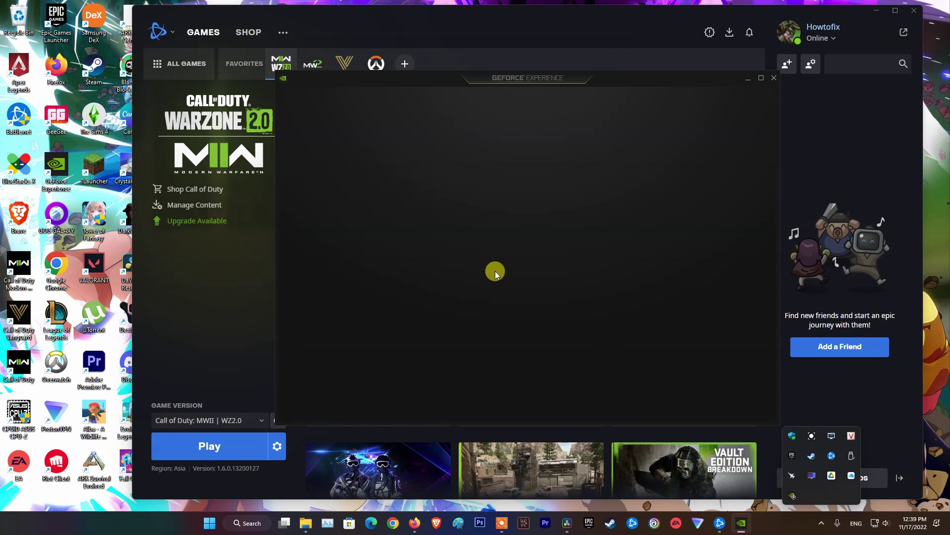
left_click(370, 98)
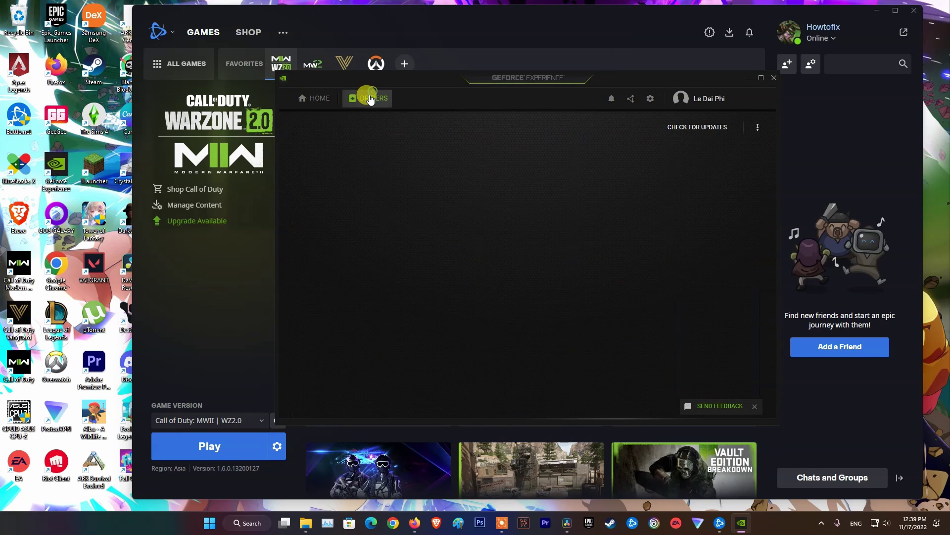
left_click(694, 129)
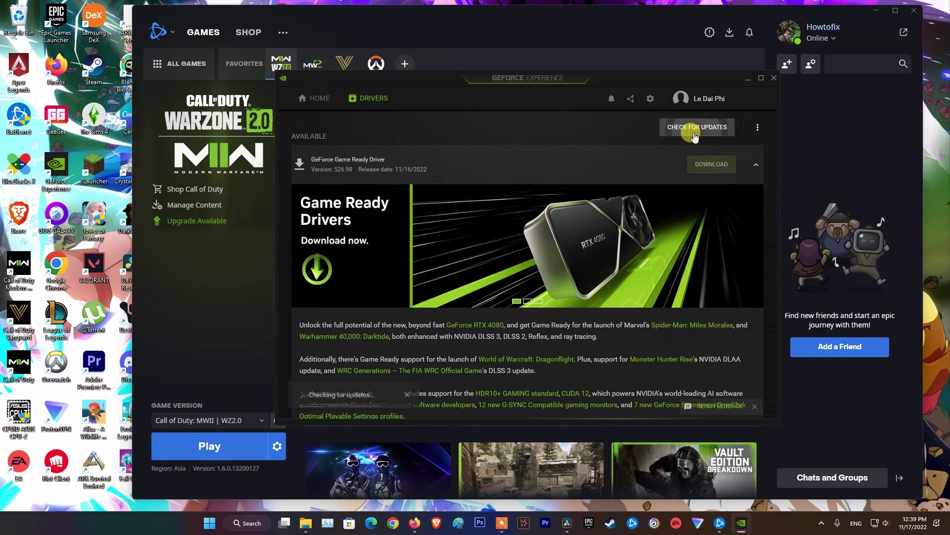
left_click(702, 166)
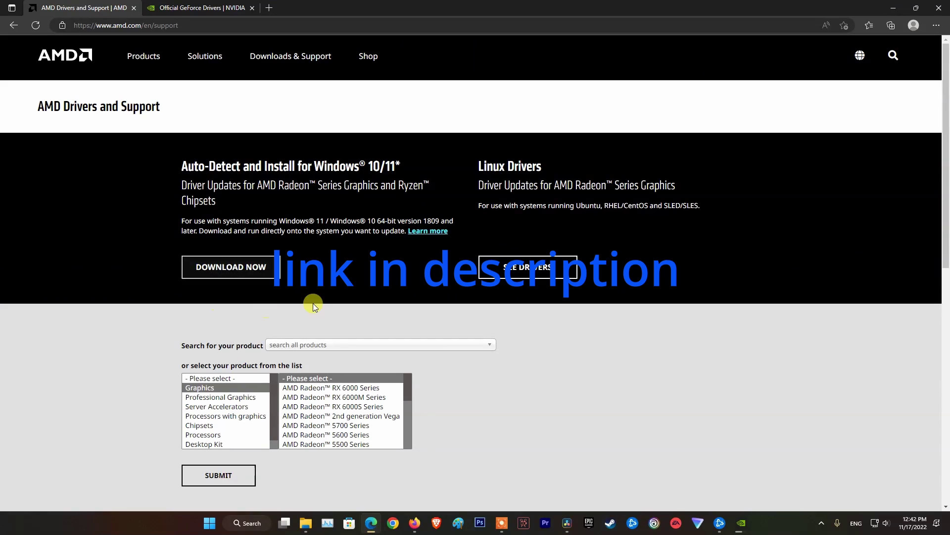
Switch to the Official GeForce Drivers | NVIDIA tab in Edge and scroll down the page.
left_click(238, 7)
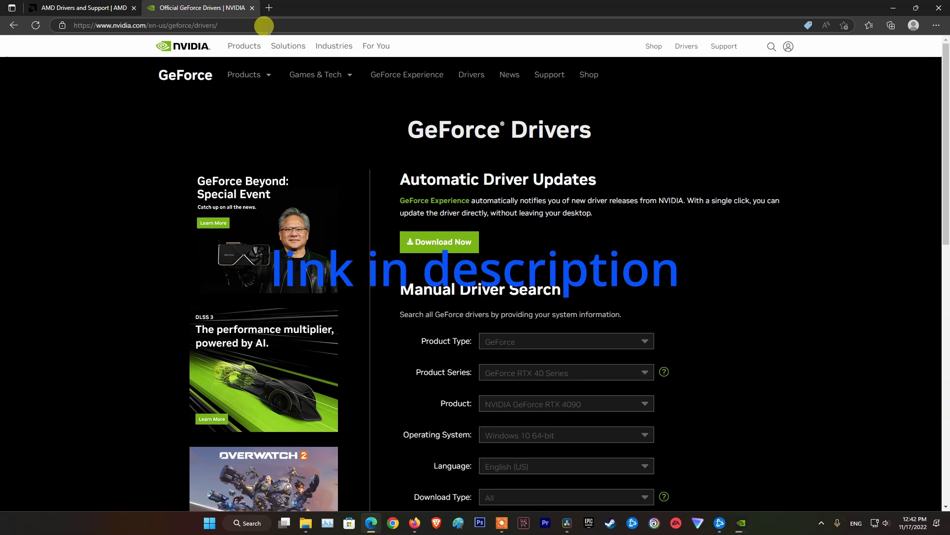
scroll(518, 363, "down", 1)
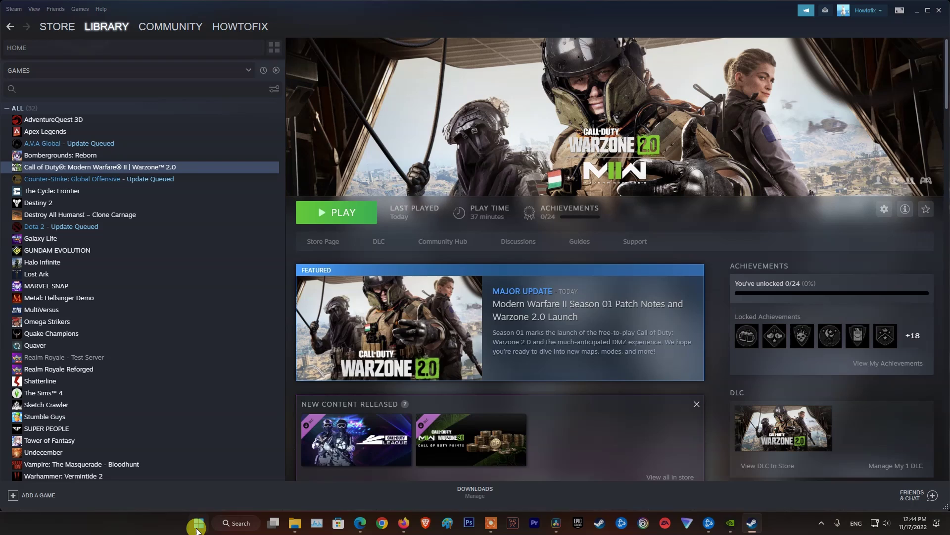
Start a Windows Update check from Settings > Windows Update.
left_click(197, 525)
left_click(599, 233)
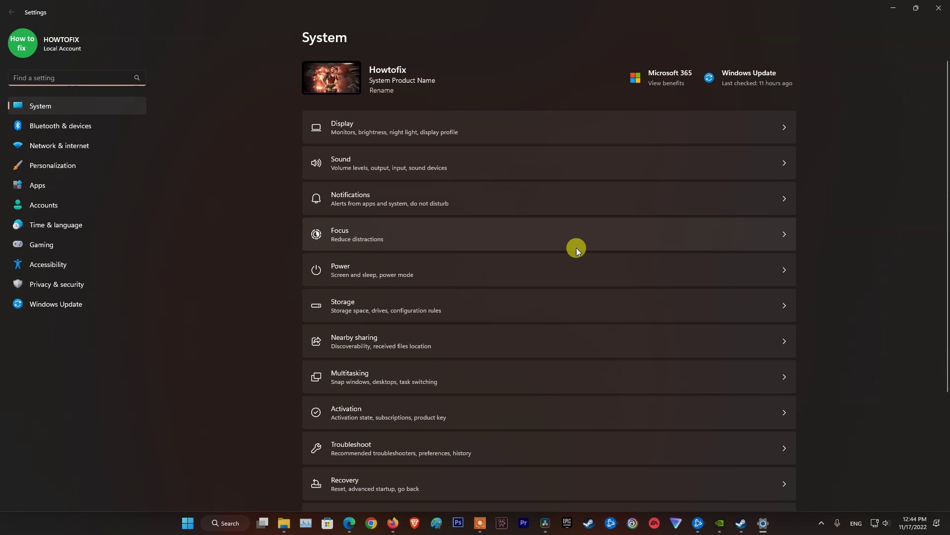
left_click(749, 77)
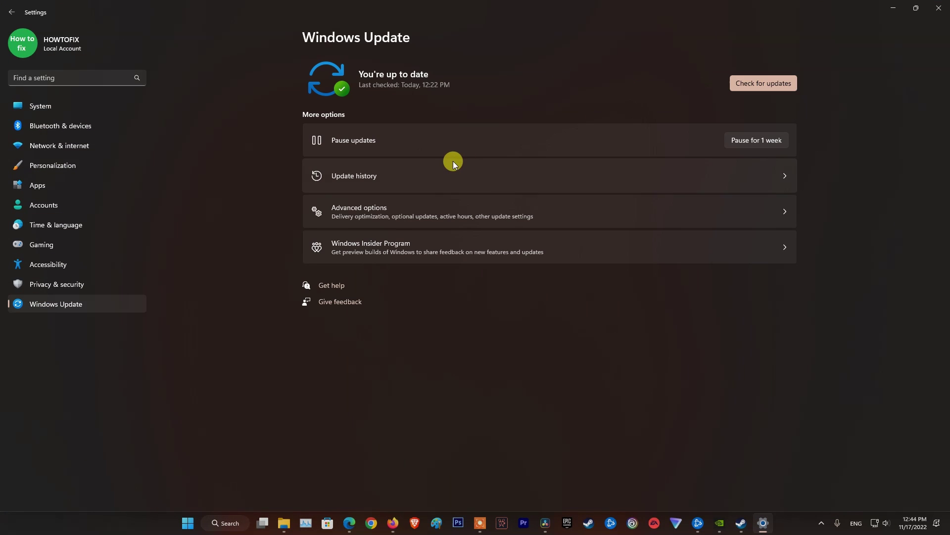
left_click(763, 85)
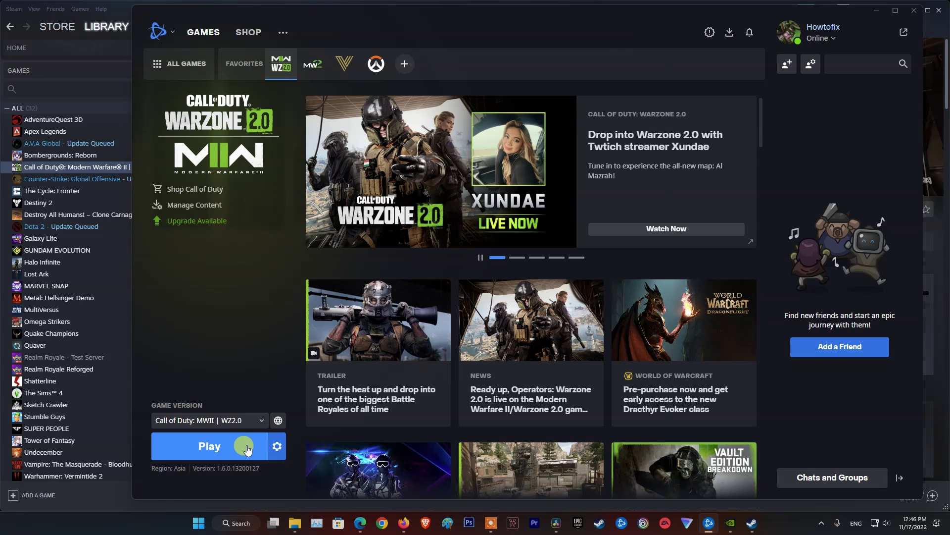
Run Scan and Repair on Warzone 2.0 from the gear menu, then minimize Battle.net.
left_click(277, 446)
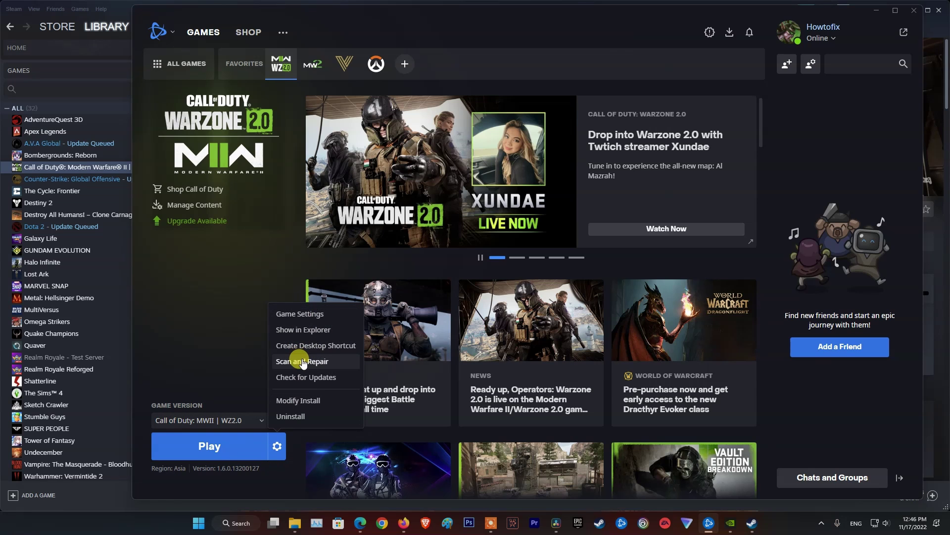
left_click(299, 361)
left_click(451, 235)
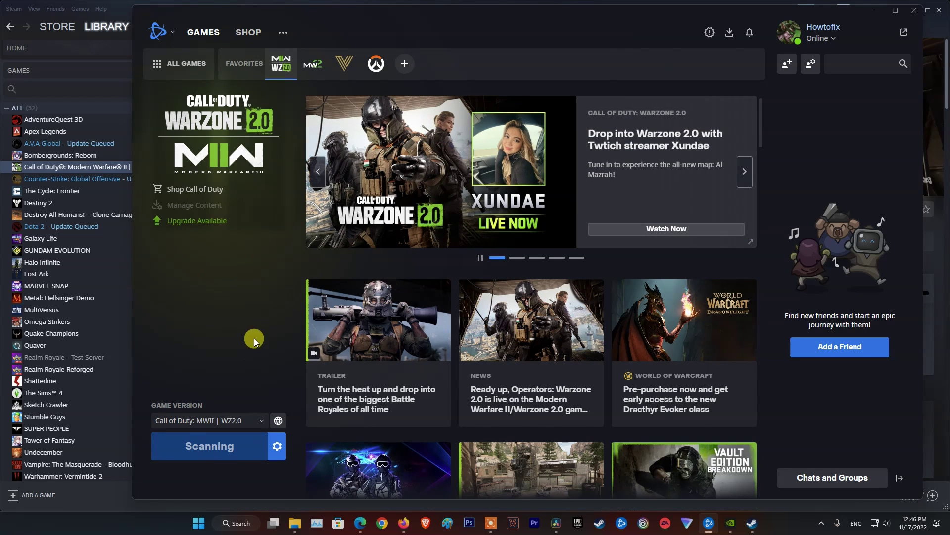
left_click(876, 10)
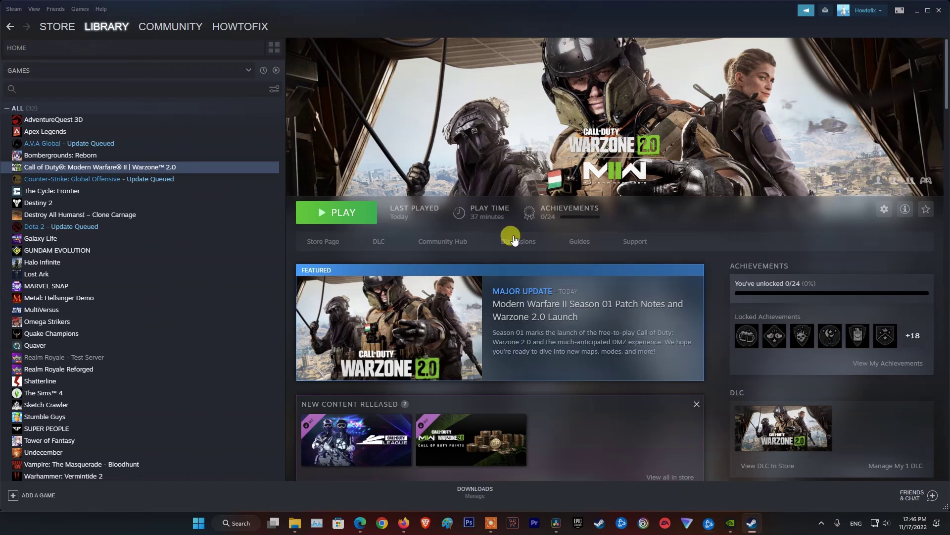
Open the Local Files section of the Call of Duty game's Steam properties.
right_click(117, 168)
left_click(136, 232)
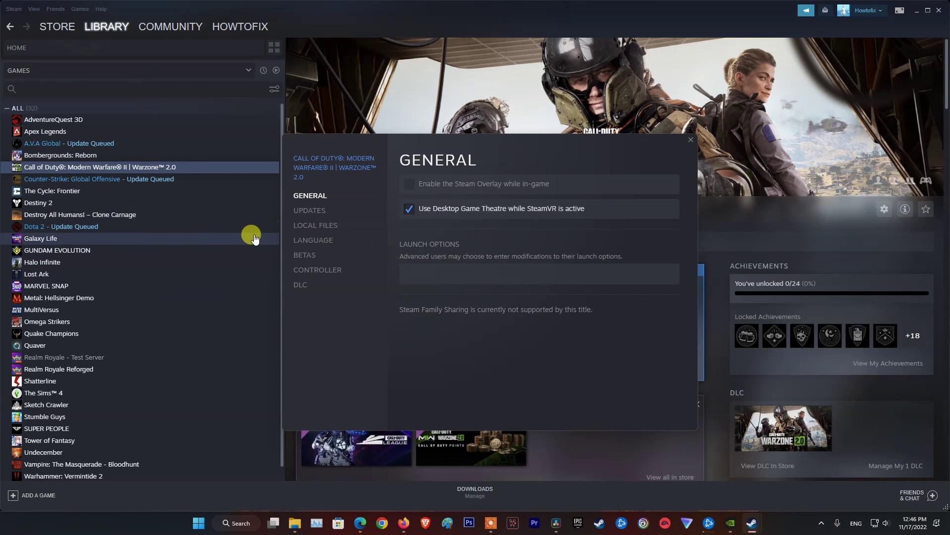
left_click(312, 229)
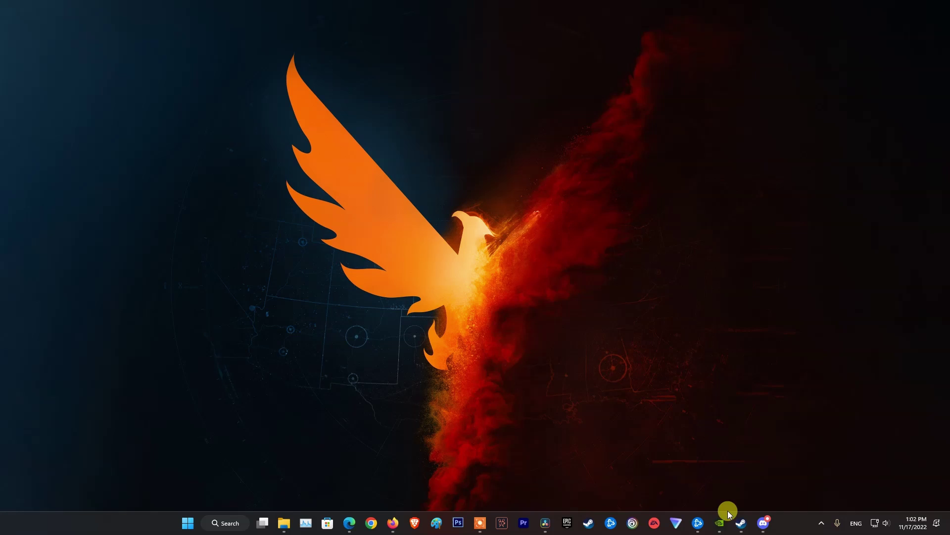
Open GeForce Experience's General settings and scroll down through them.
left_click(721, 527)
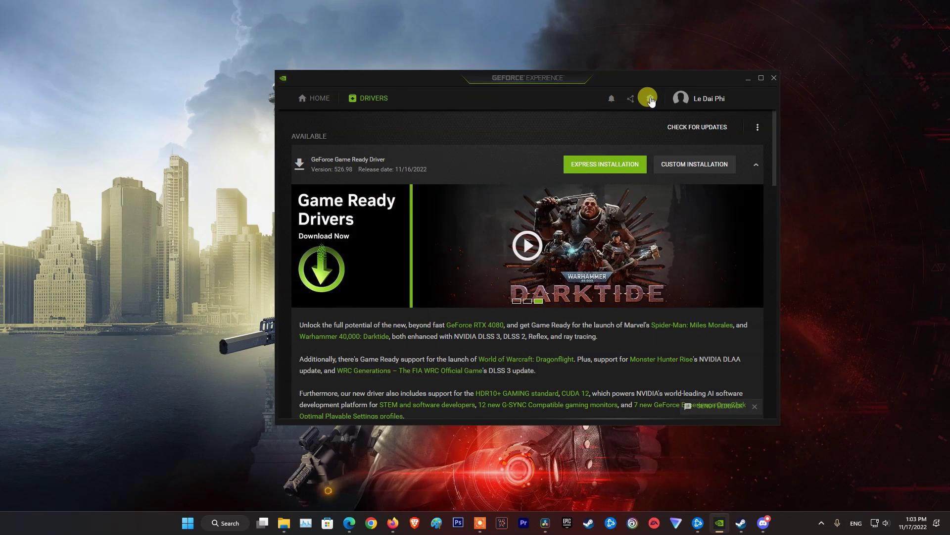
left_click(650, 98)
scroll(509, 283, "down", 3)
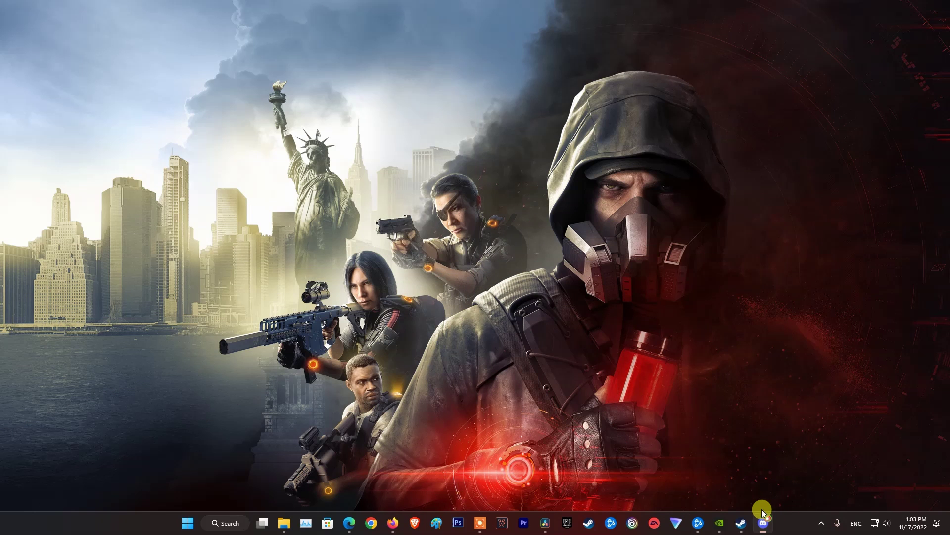
Open Discord's User Settings > Game Overlay, where the in-game overlay shows as disabled.
left_click(762, 520)
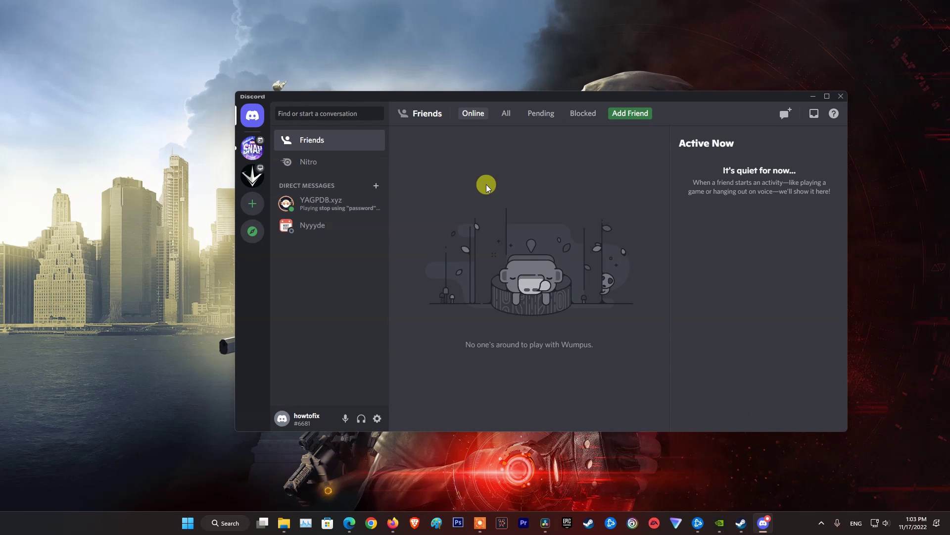
left_click(377, 418)
left_click_drag(395, 159, 407, 354)
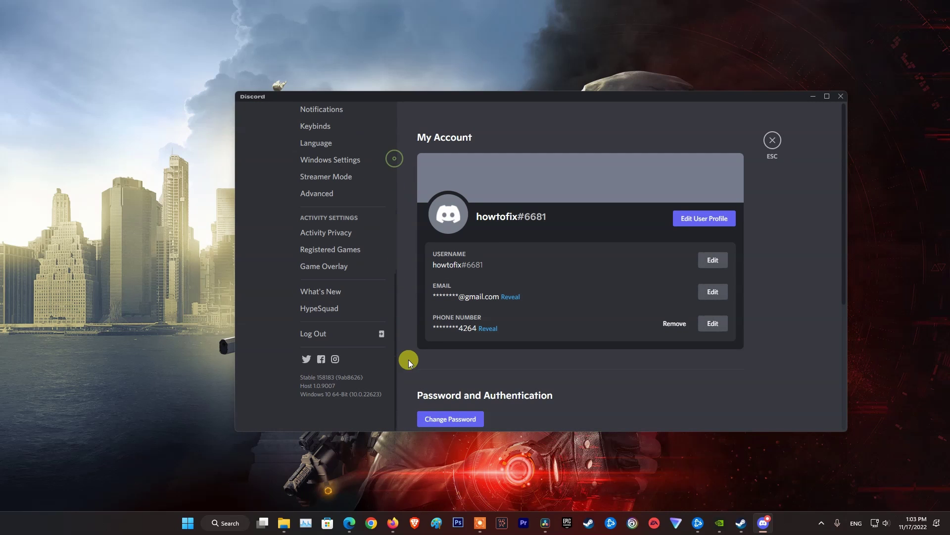
left_click(340, 271)
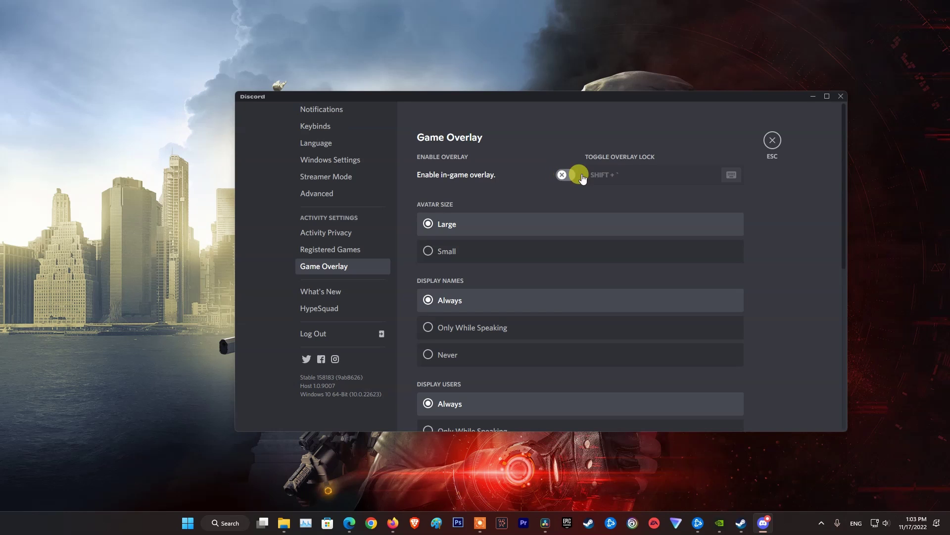
Minimize Discord and open Steam's client settings on the In-Game page.
left_click(812, 96)
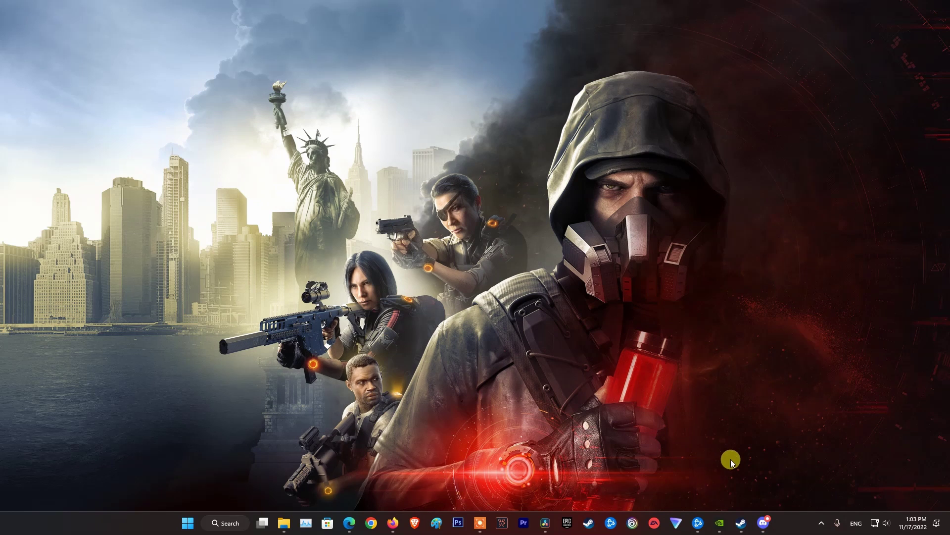
left_click(742, 522)
left_click(14, 9)
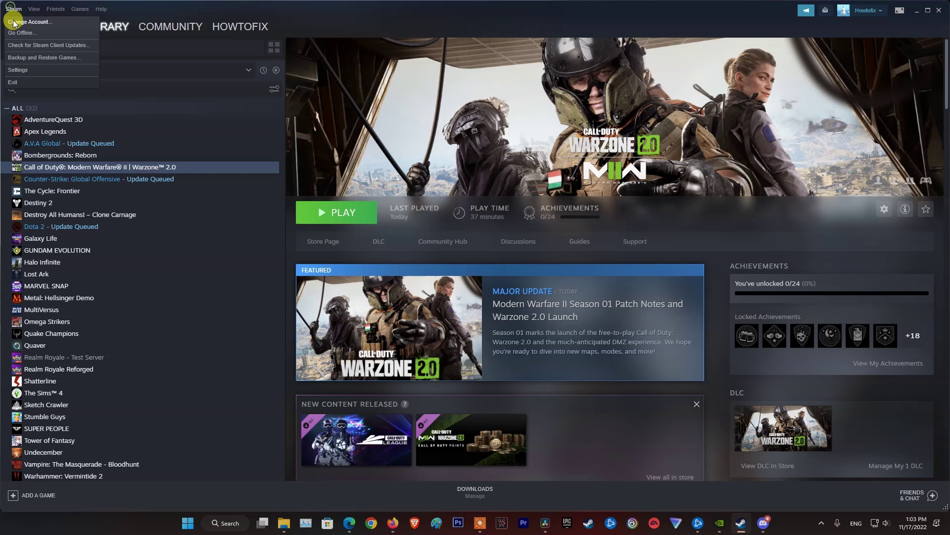
left_click(18, 70)
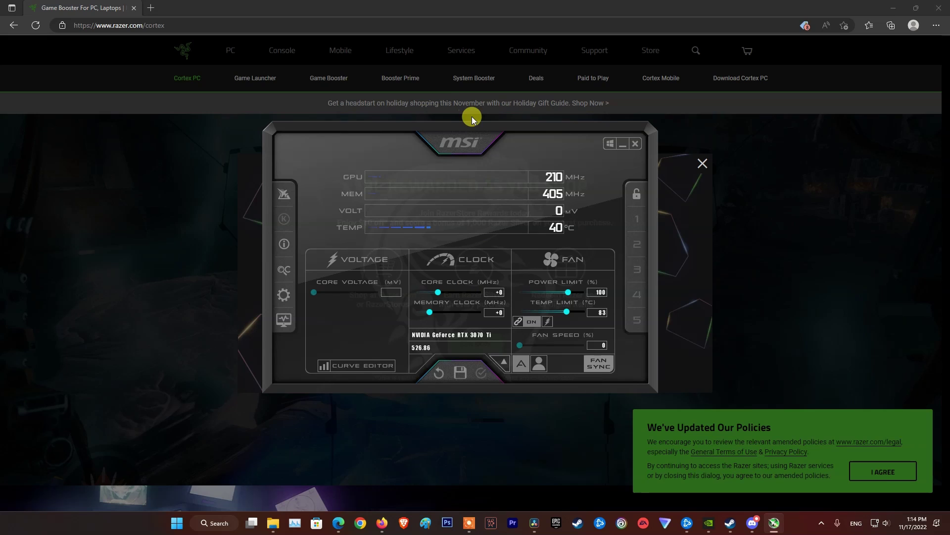
Move MSI Afterburner aside, minimize it, and close the Razer rewards popup in Edge.
left_click_drag(474, 129, 470, 145)
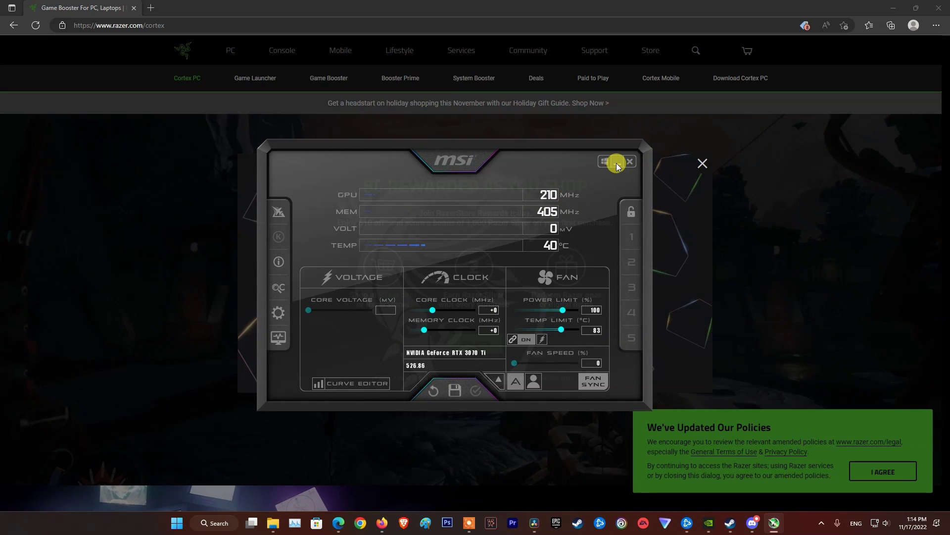
left_click(626, 162)
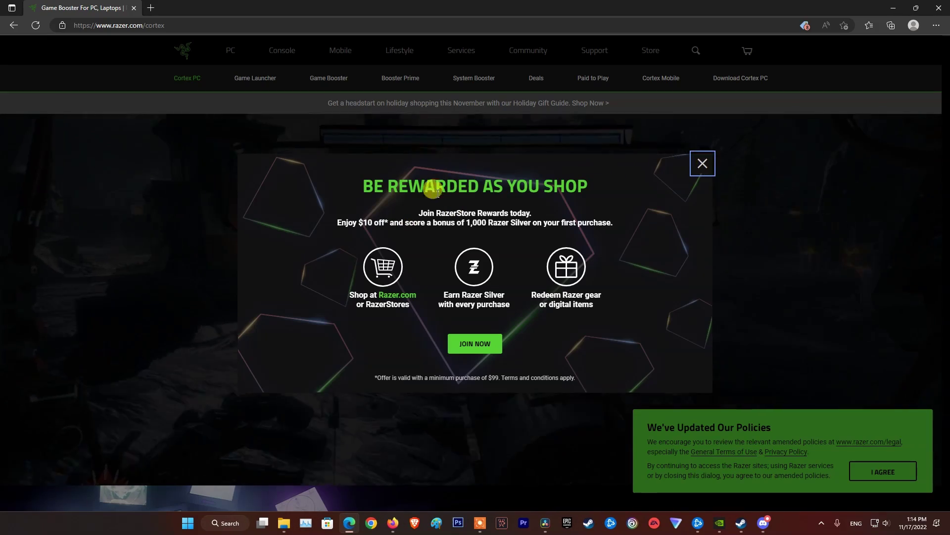
left_click(703, 162)
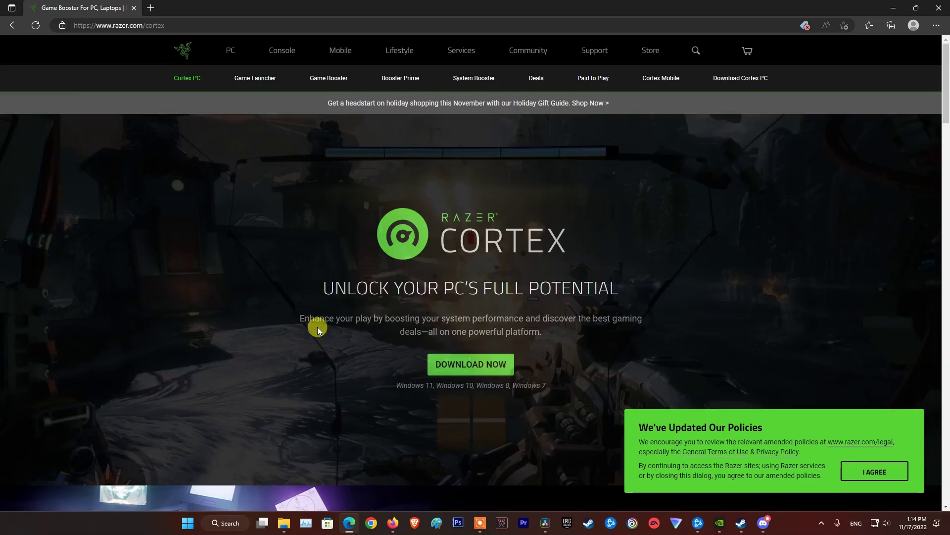
scroll(494, 365, "down", 1)
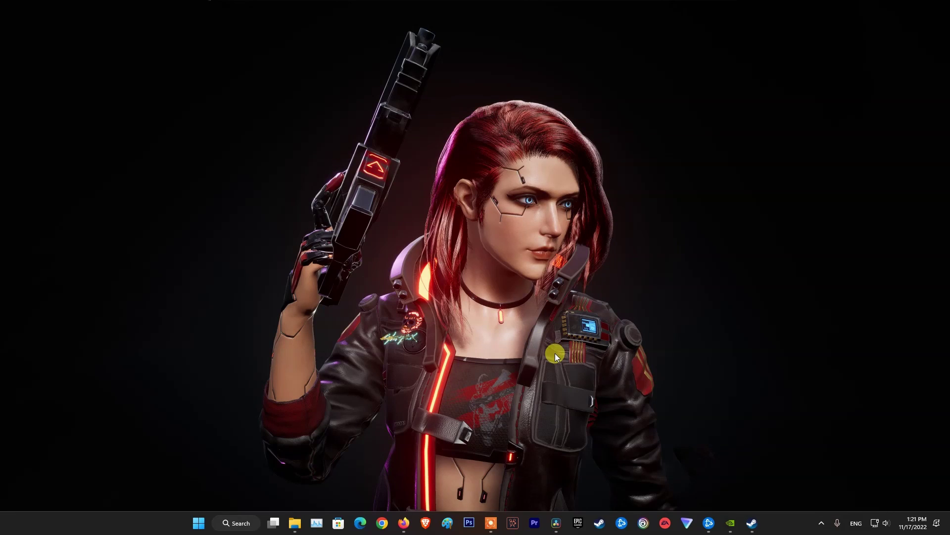
Keep English as Call of Duty: Modern Warfare II's language in its Steam properties.
left_click(755, 529)
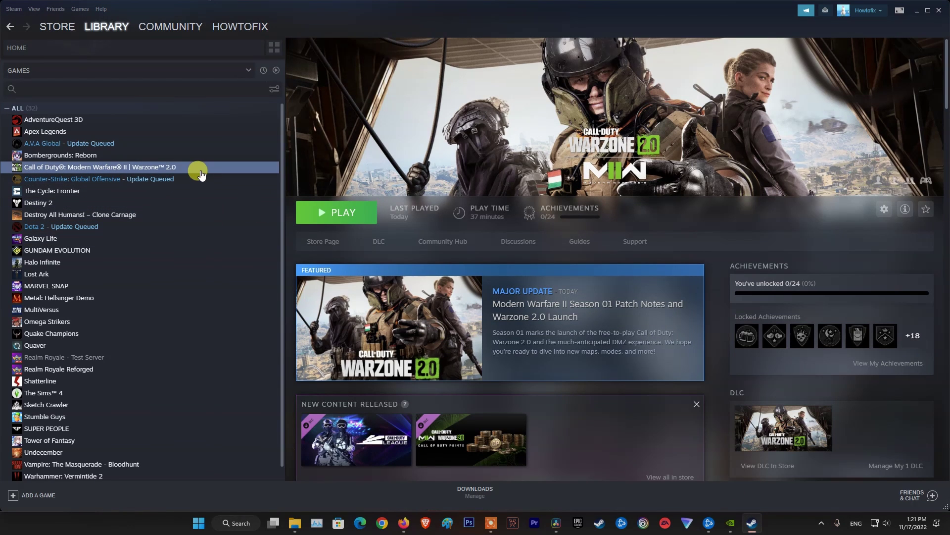
right_click(169, 168)
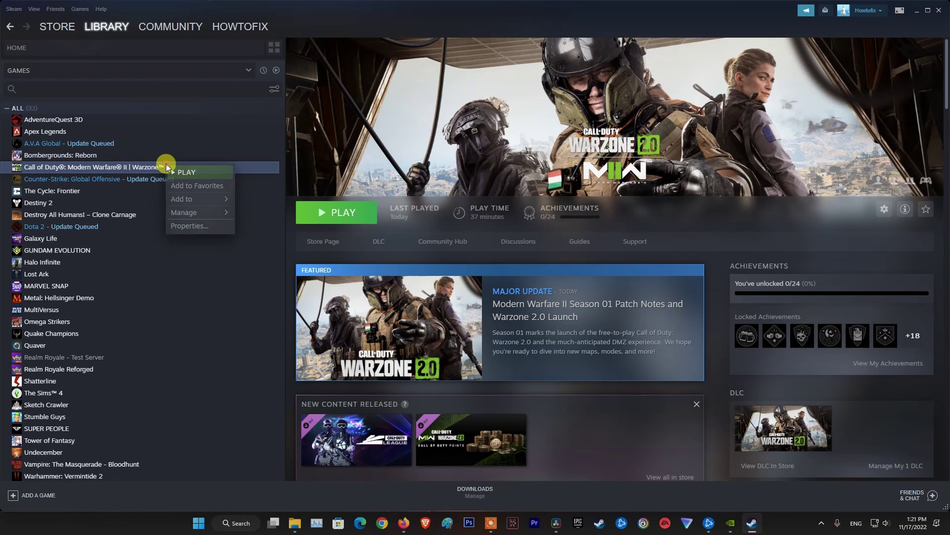
left_click(195, 229)
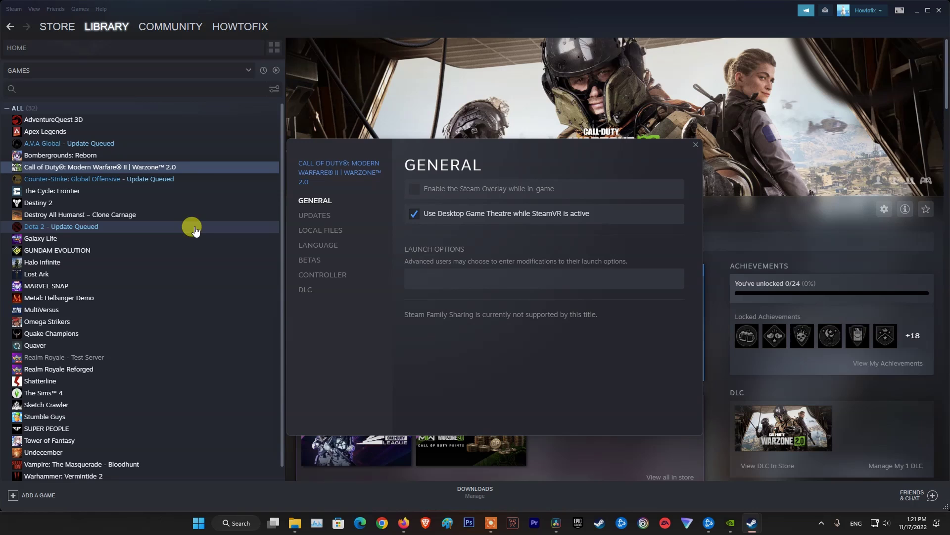
left_click(331, 249)
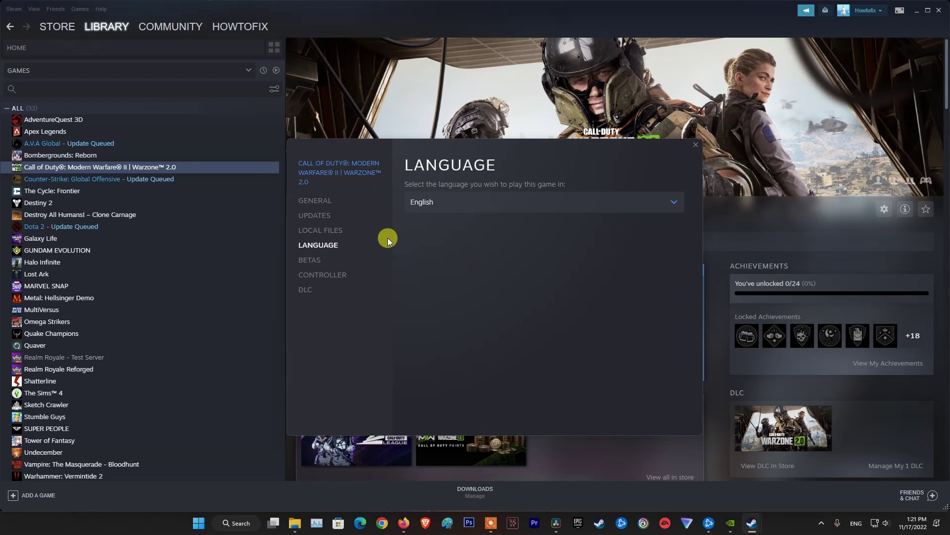
left_click(669, 203)
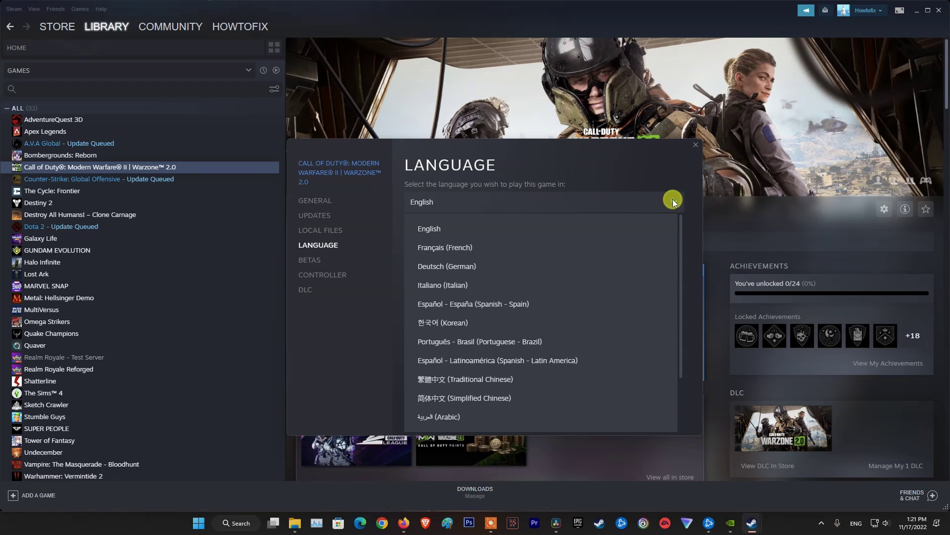
left_click(436, 228)
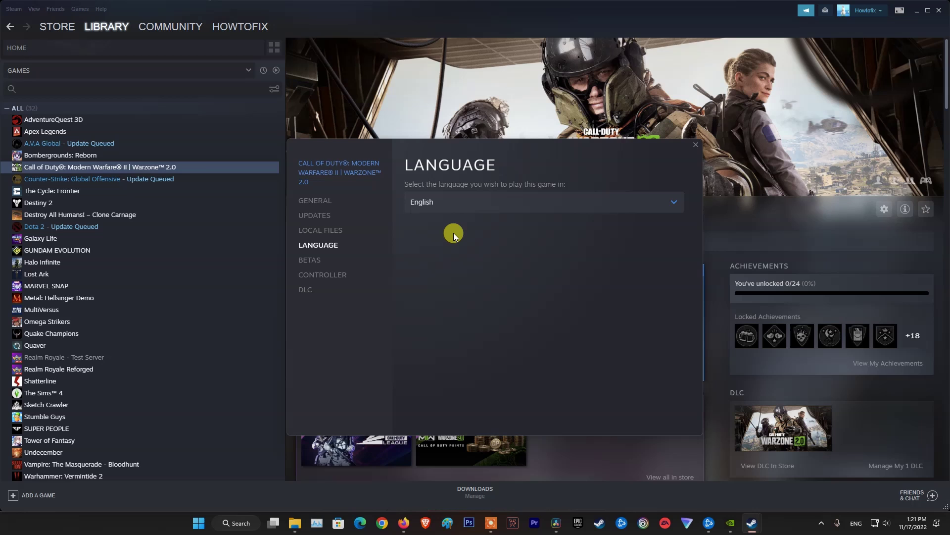
left_click(695, 145)
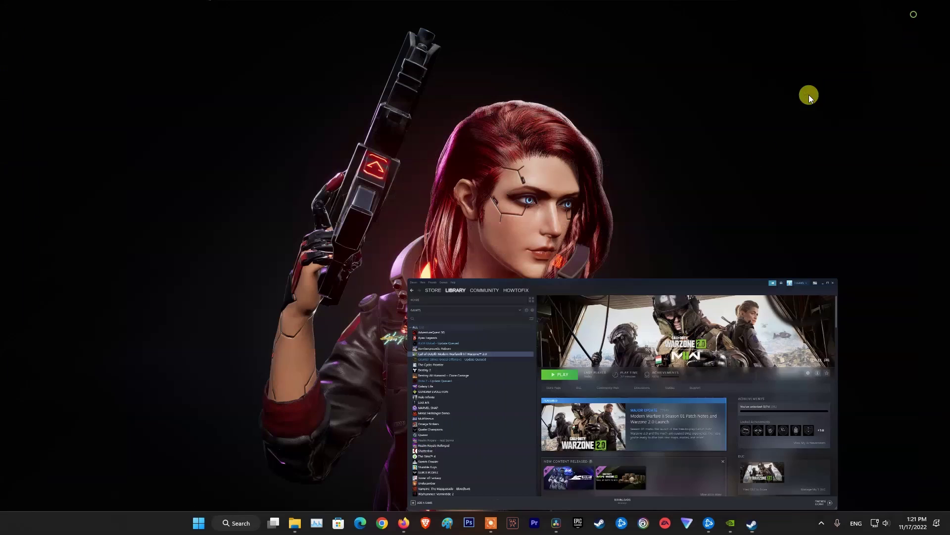
Minimize Steam and open Warzone 2.0's Game Settings from the Battle.net gear menu.
left_click(917, 10)
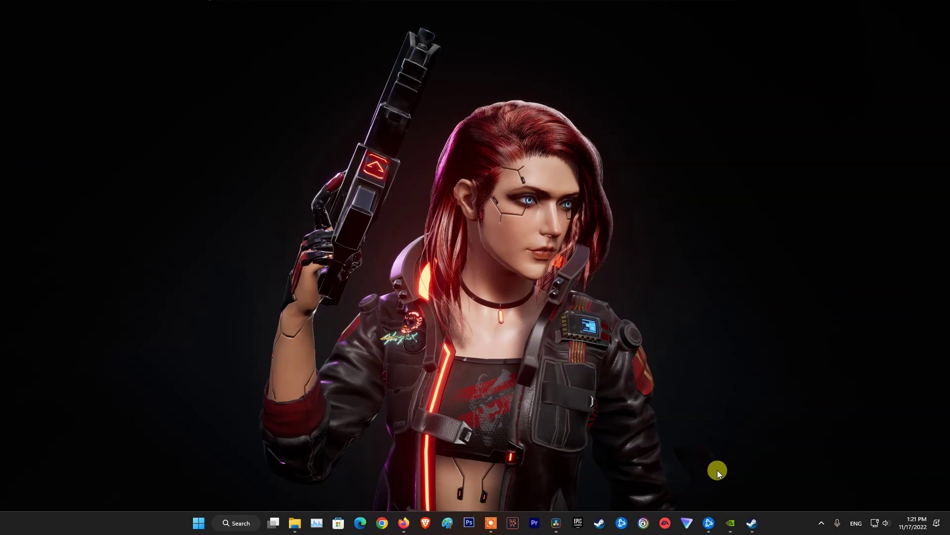
left_click(708, 522)
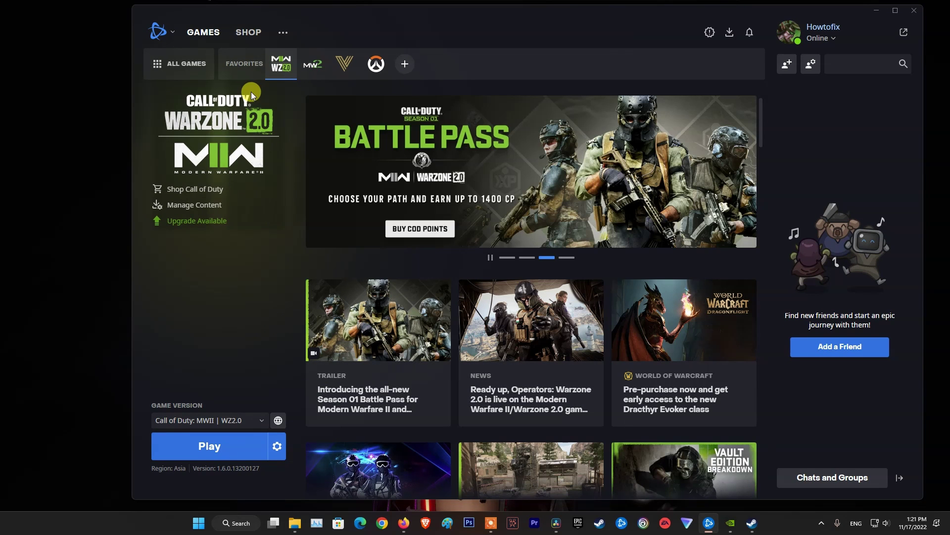
left_click(277, 445)
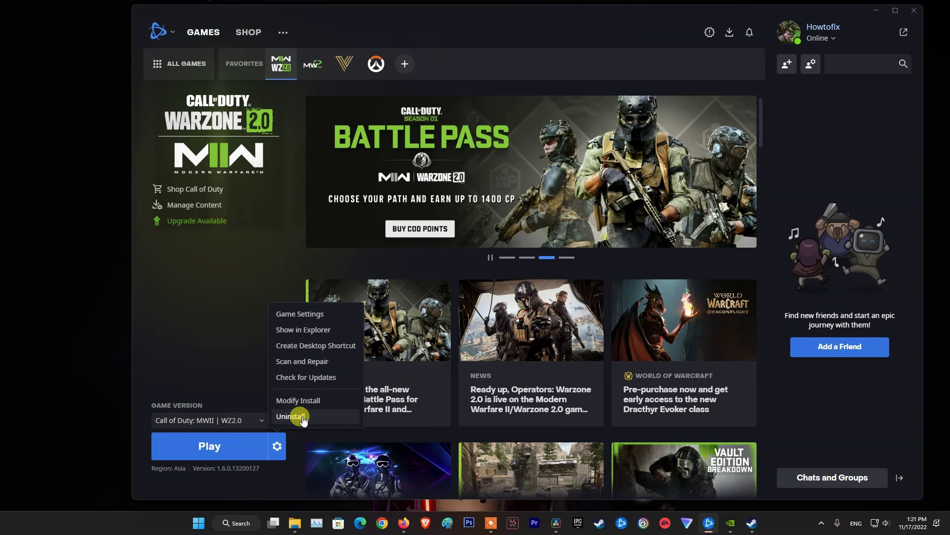
left_click(306, 314)
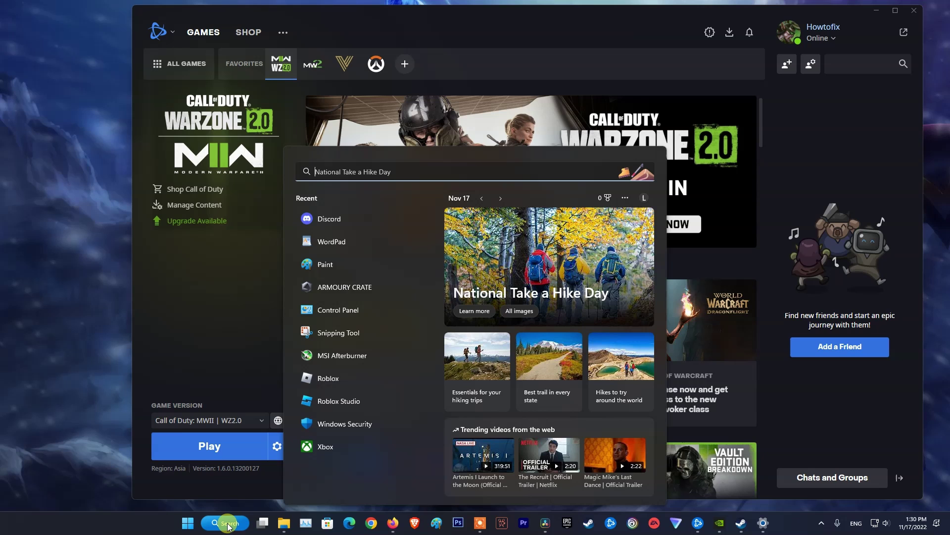
Search for Windows Security and open Virus & threat protection's Manage settings.
type("s")
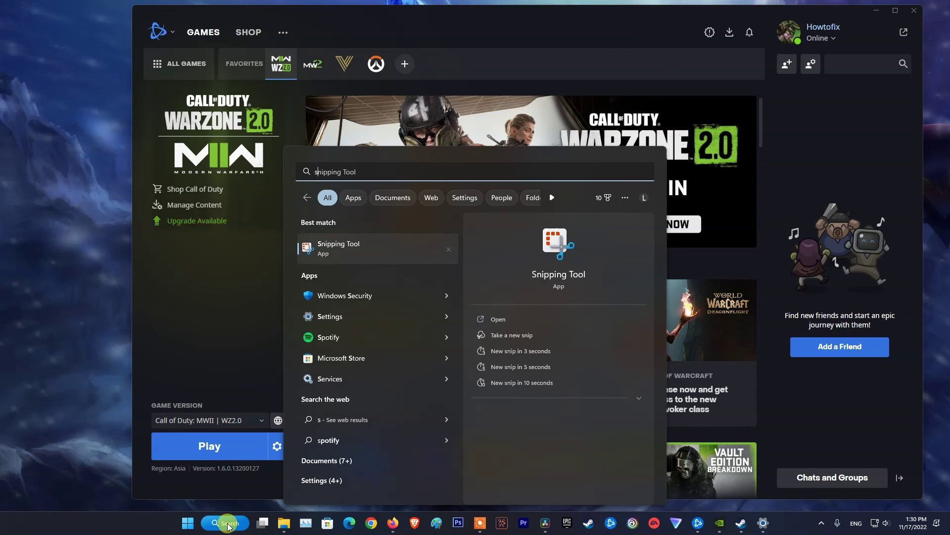
left_click(371, 295)
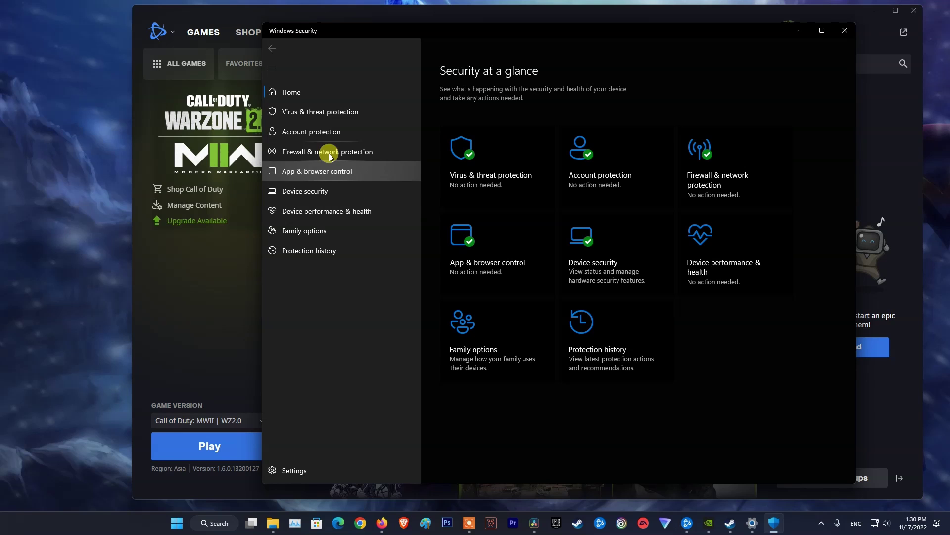
left_click(304, 119)
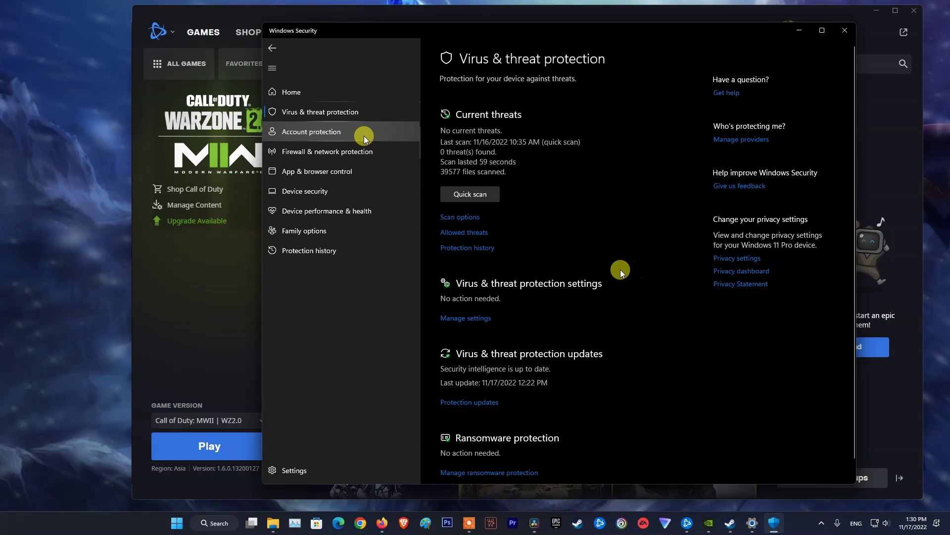
scroll(620, 269, "down", 1)
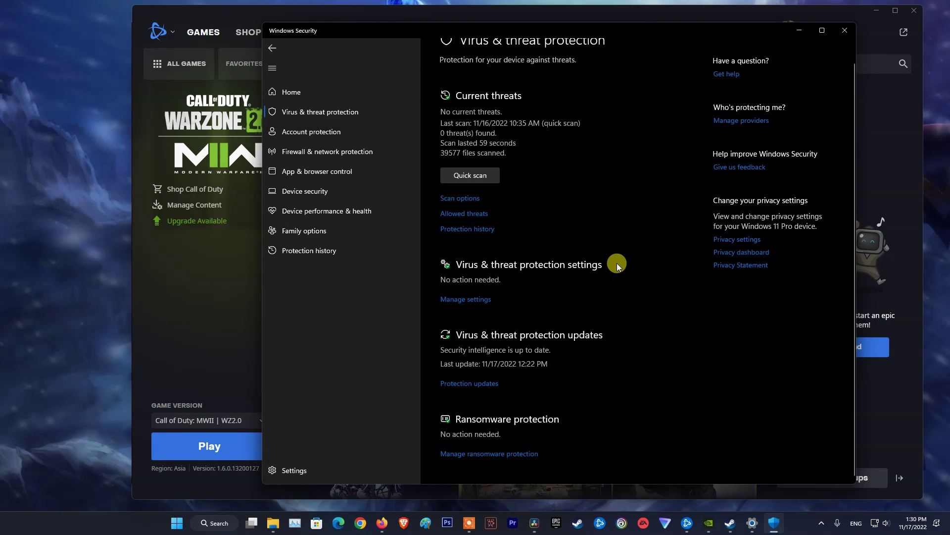
left_click(472, 299)
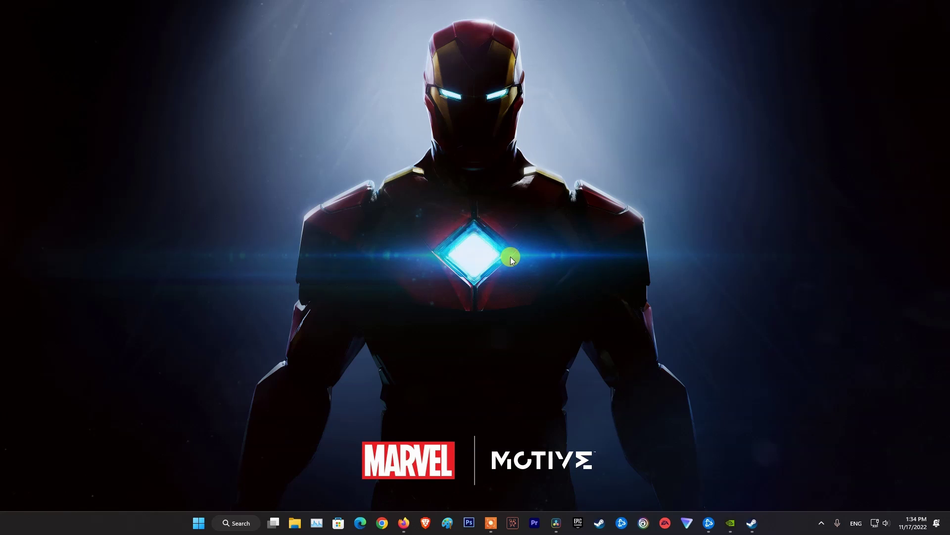
From the desktop's Display settings, open the Graphics page and browse for an app to add.
right_click(483, 174)
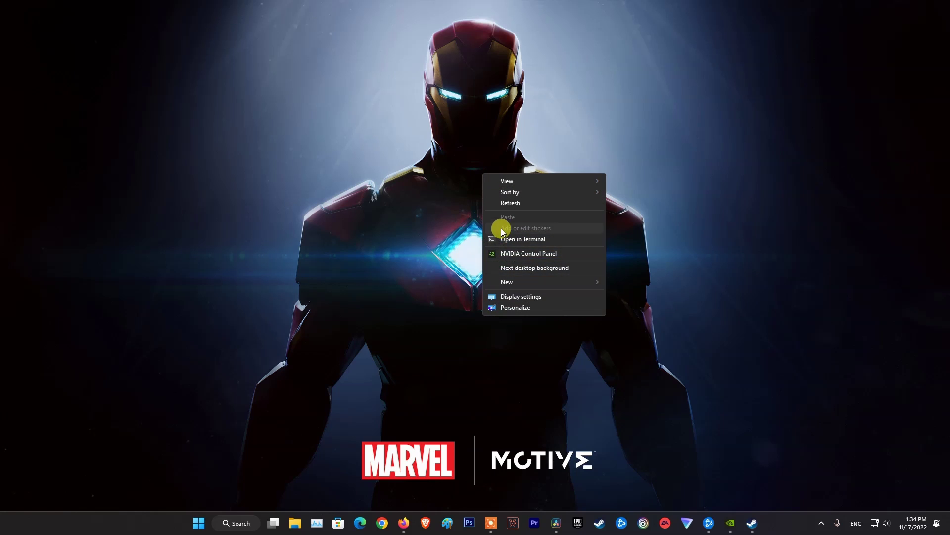
left_click(508, 296)
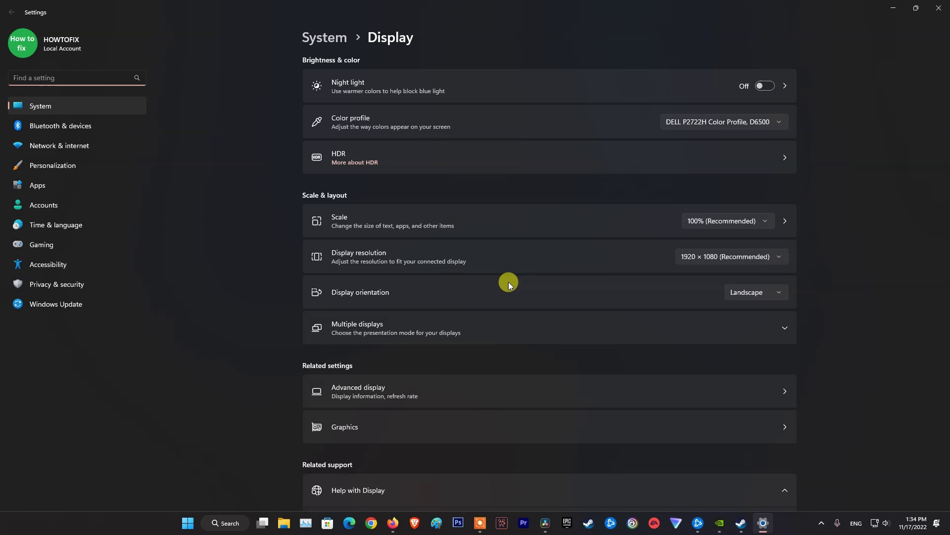
left_click(406, 431)
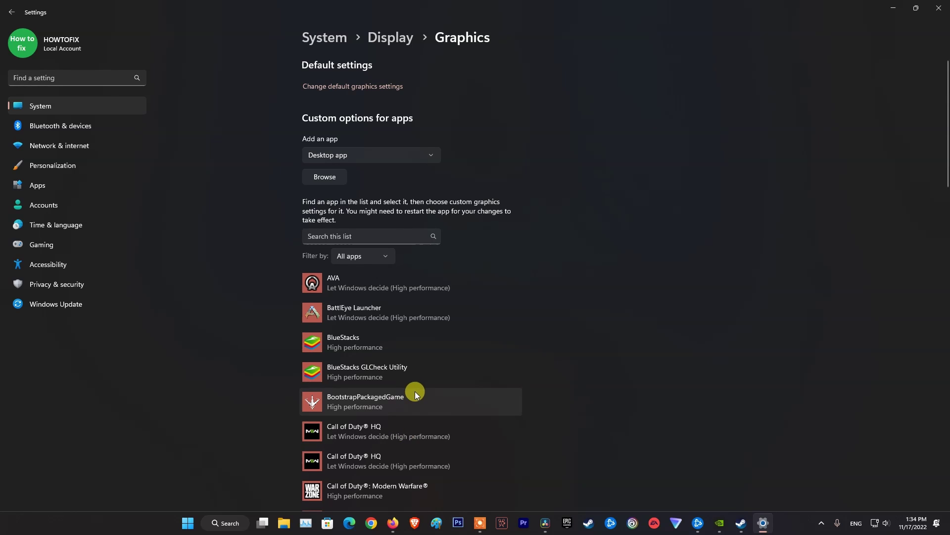
scroll(417, 389, "down", 3)
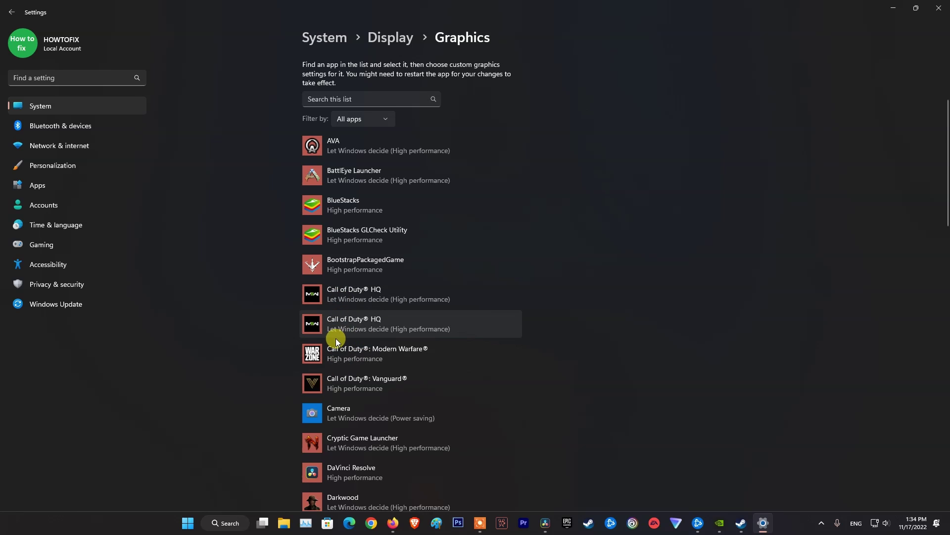
scroll(565, 338, "up", 2)
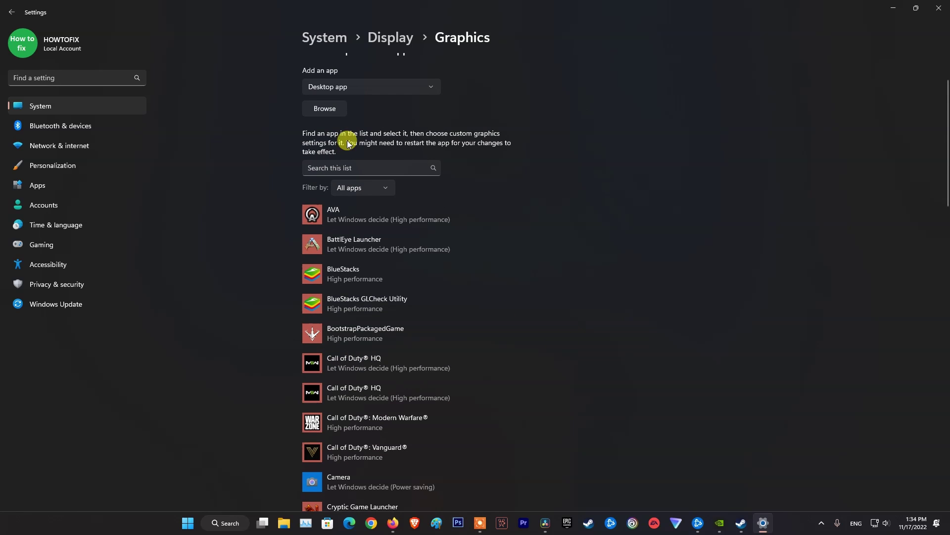
left_click(339, 111)
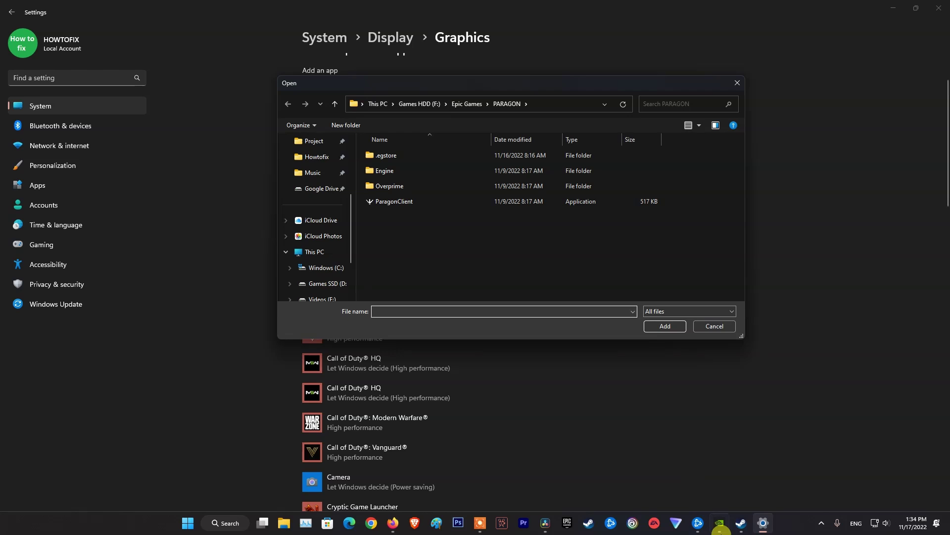
Copy the Call of Duty install folder path via Battle.net's Show in Explorer.
left_click(704, 529)
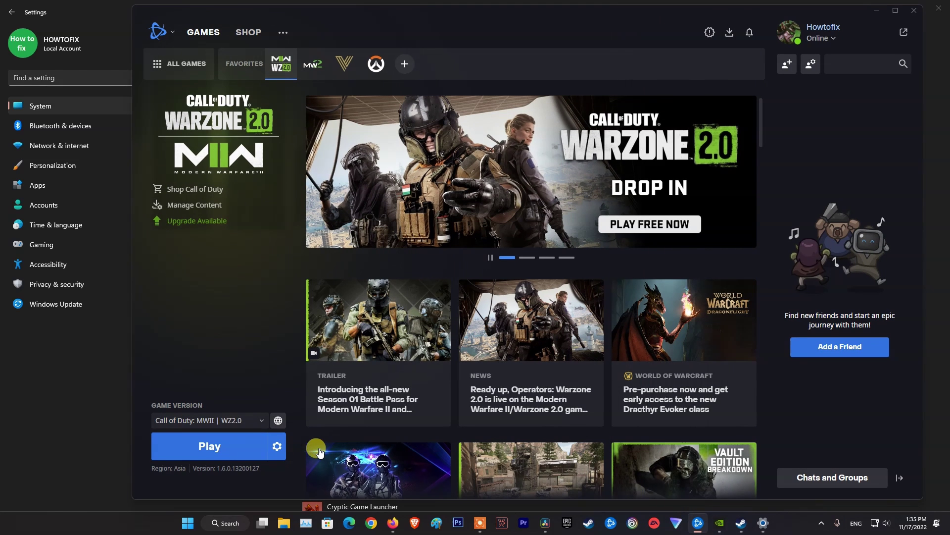
left_click(279, 448)
left_click(304, 329)
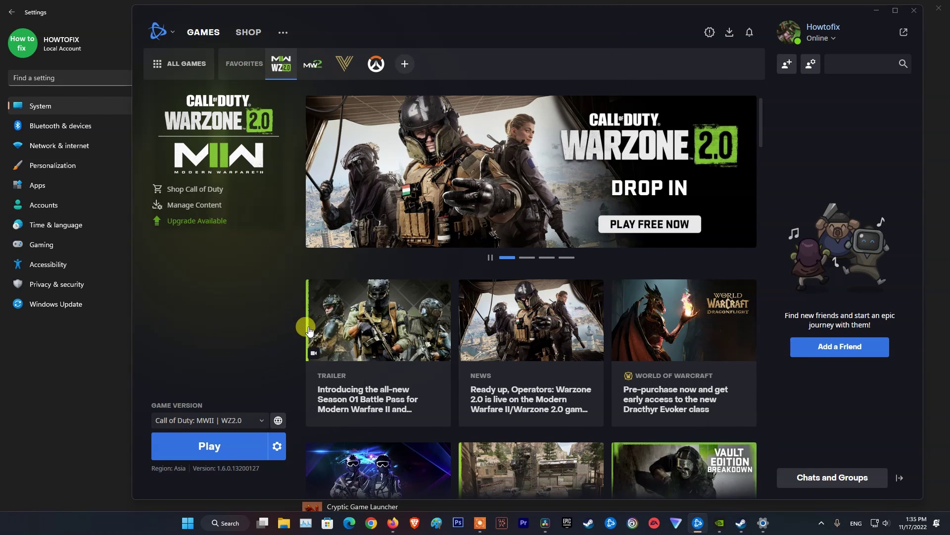
left_click(430, 94)
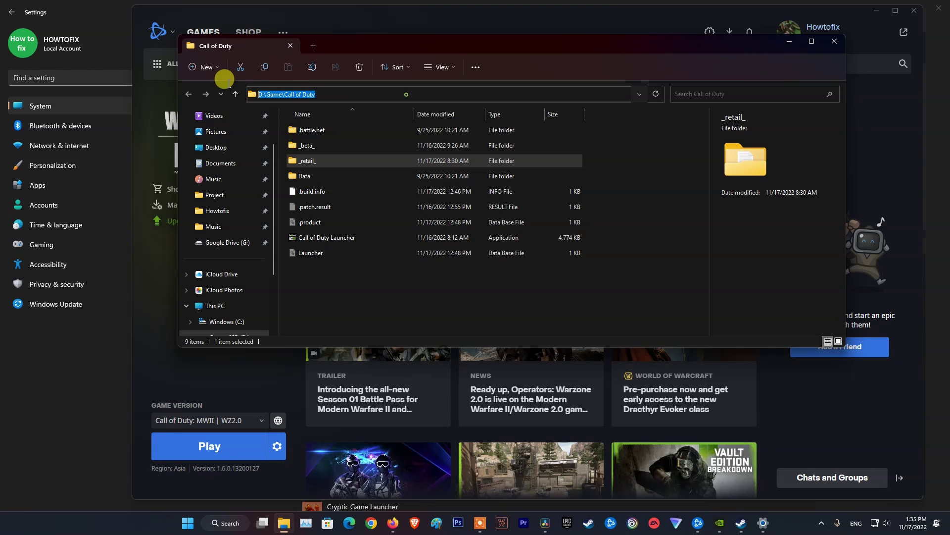
right_click(305, 90)
left_click(326, 122)
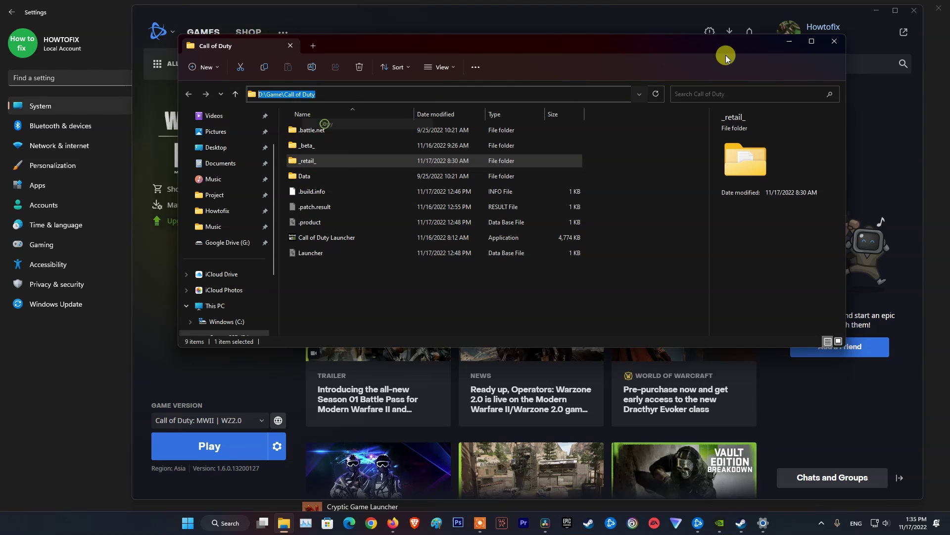
left_click(833, 43)
left_click(876, 10)
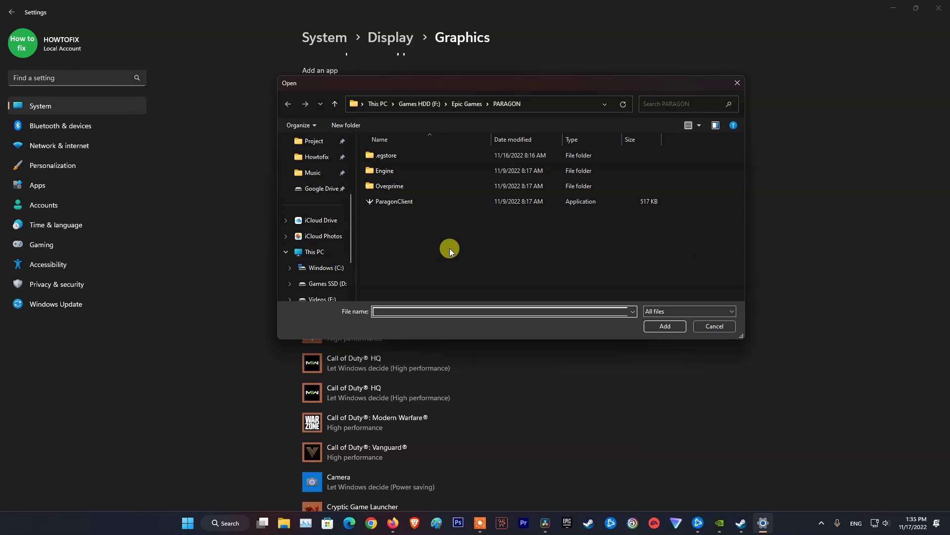
Paste D:\Game\Call of Duty into the file picker and add Call of Duty Launcher.
left_click(544, 102)
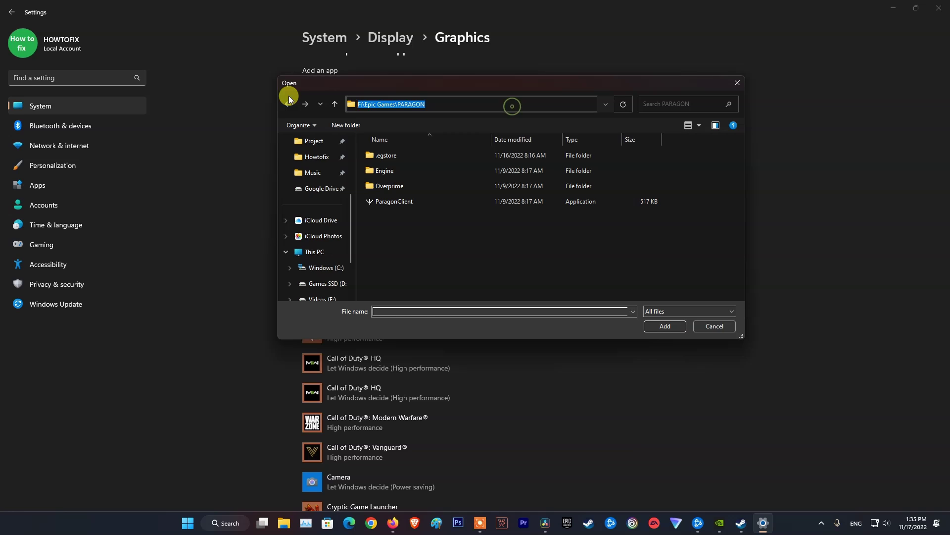
key("ctrl+v")
left_click(624, 104)
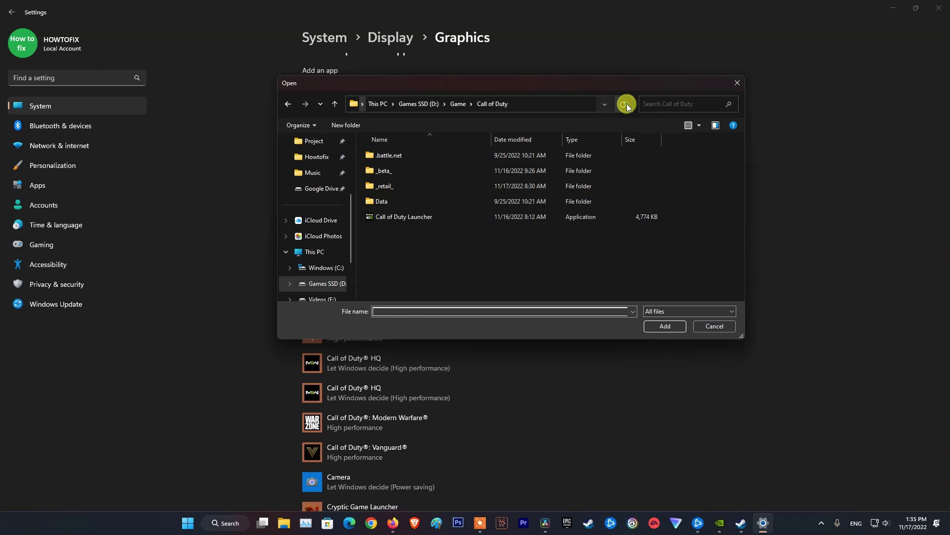
left_click(396, 216)
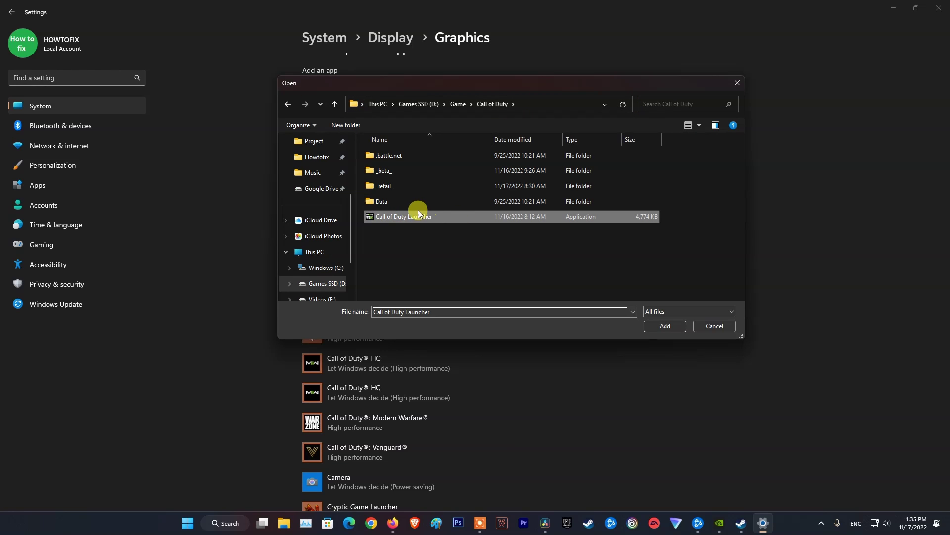
left_click(666, 326)
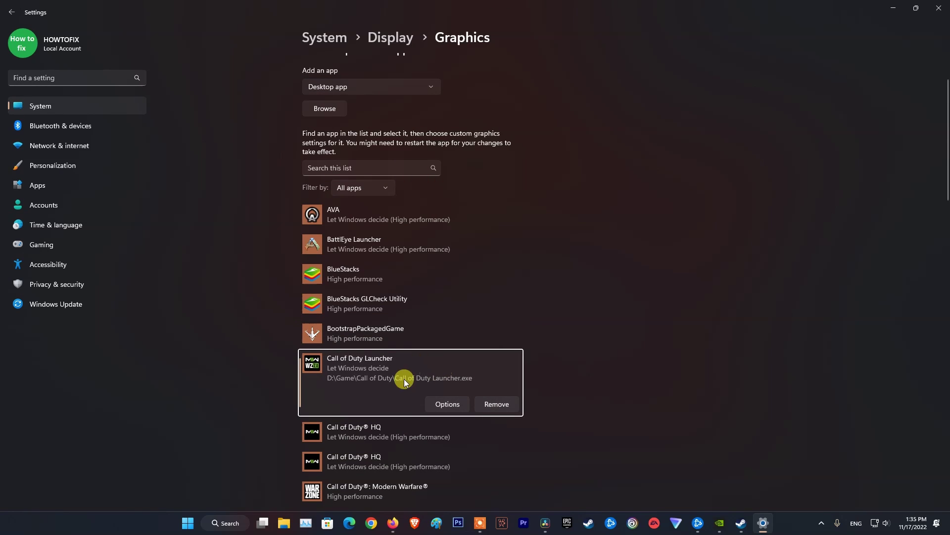
Set Call of Duty Launcher's graphics preference to High performance and save it.
scroll(361, 378, "down", 2)
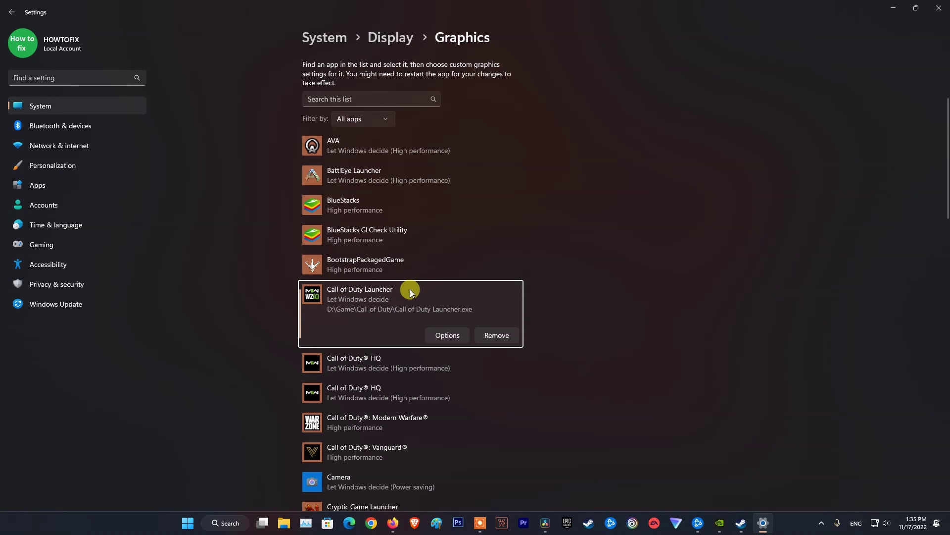
left_click(448, 335)
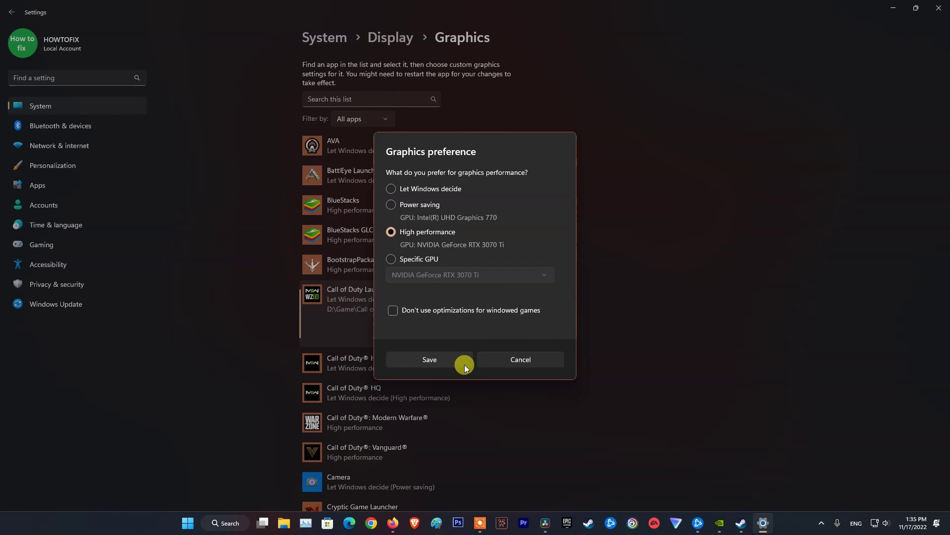
left_click(453, 359)
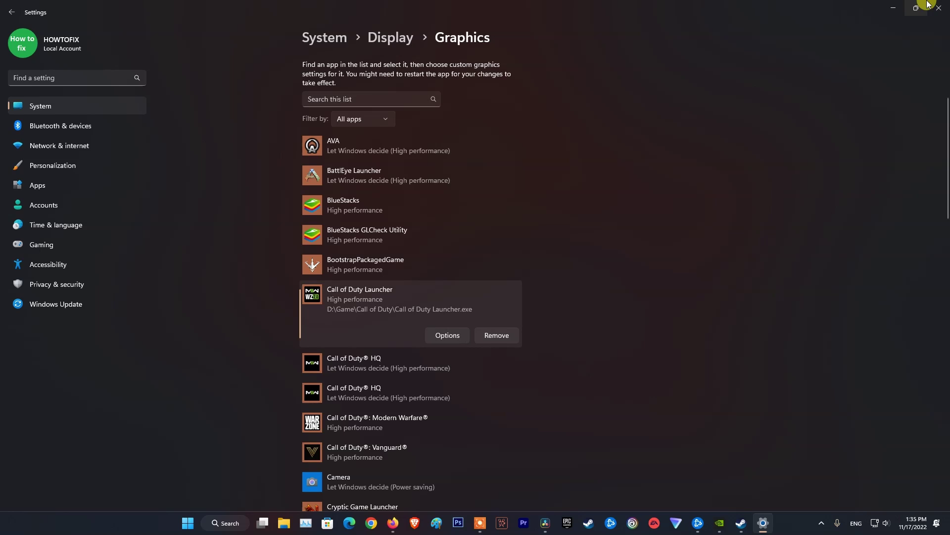
Open NVIDIA Control Panel from the desktop on Manage 3D settings' Program Settings.
left_click(887, 15)
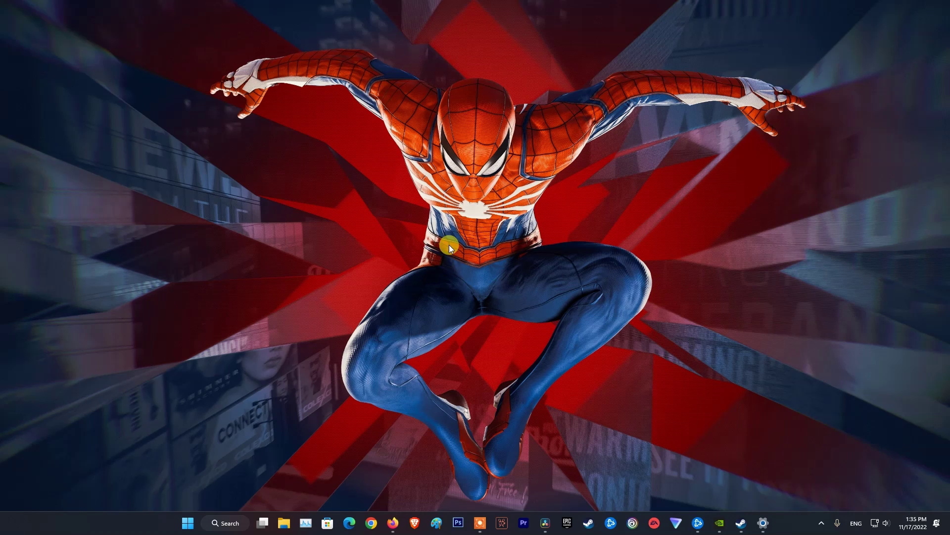
right_click(402, 180)
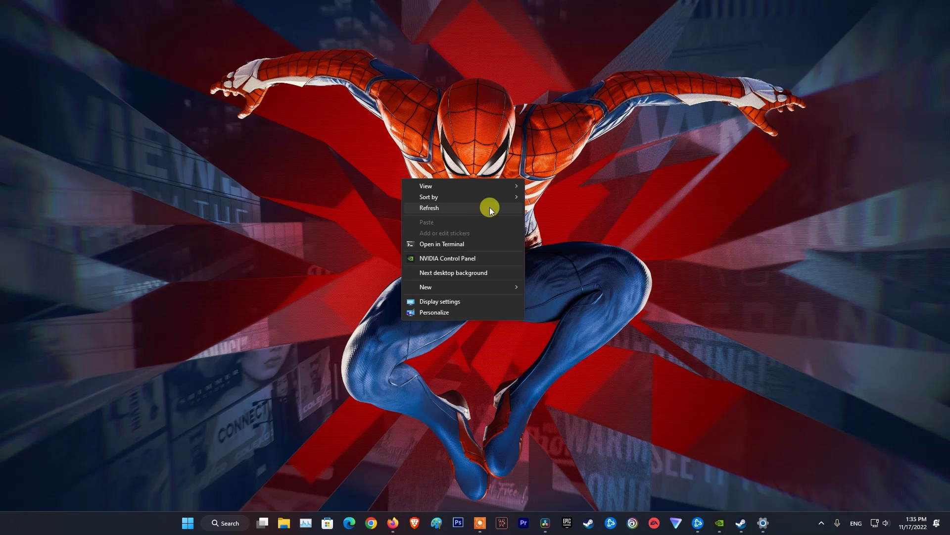
left_click(452, 262)
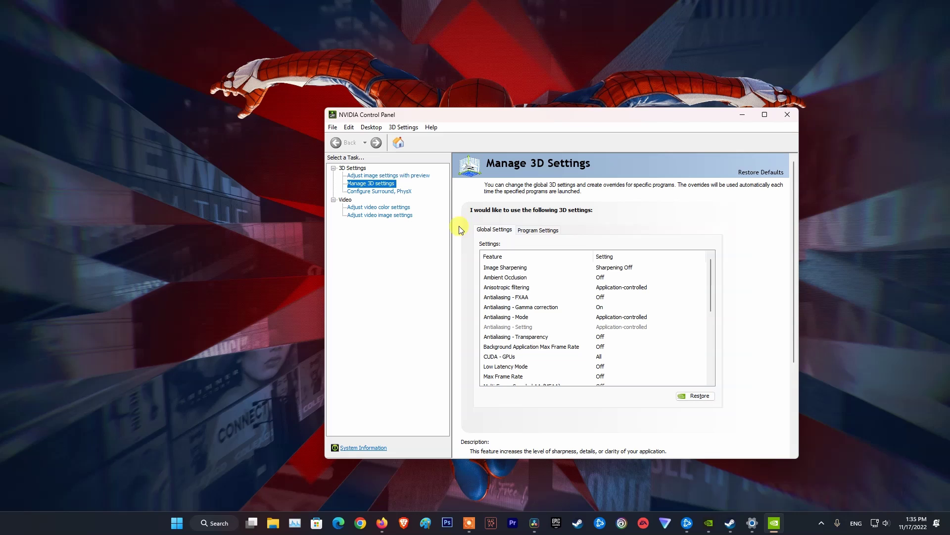
left_click(546, 230)
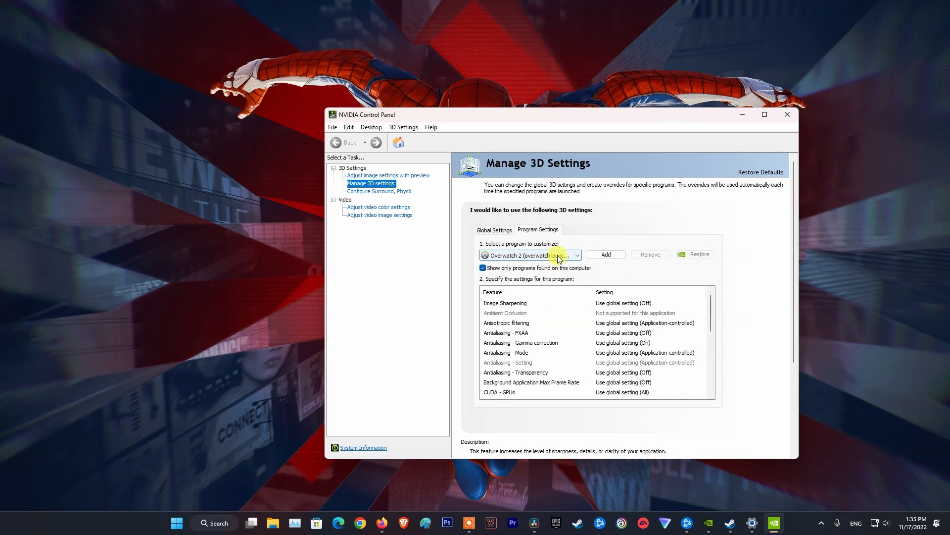
left_click(579, 256)
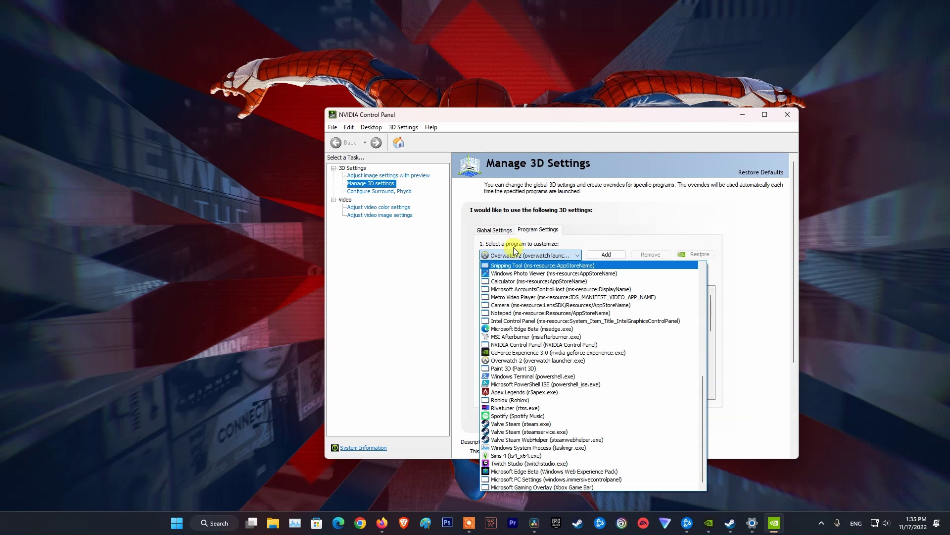
left_click(603, 258)
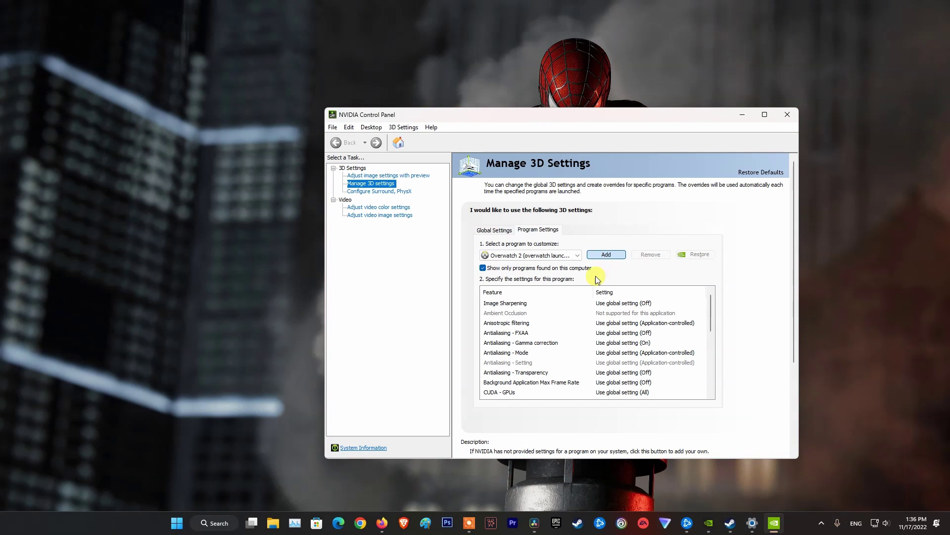
Add a program in NVIDIA Program Settings, browsing to the D:\Game\Call of Duty folder.
left_click(595, 258)
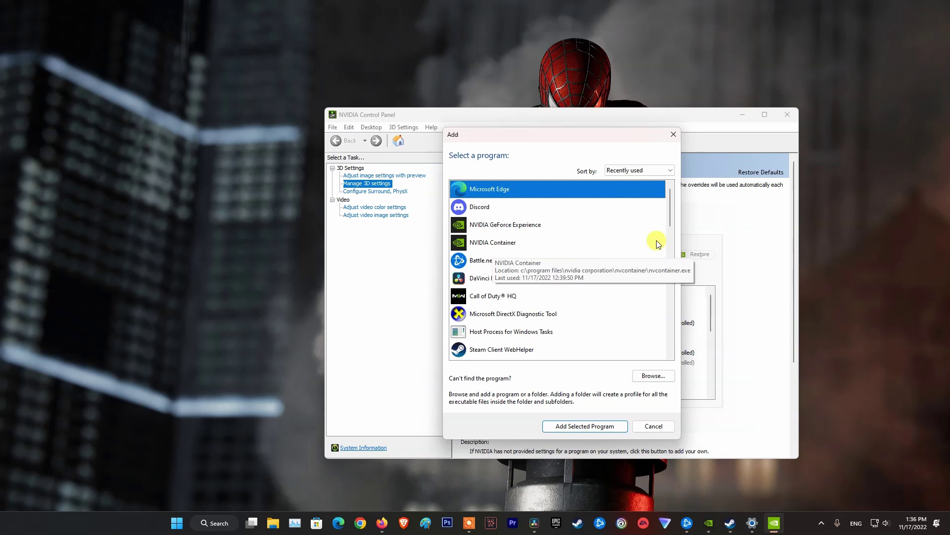
left_click(480, 296)
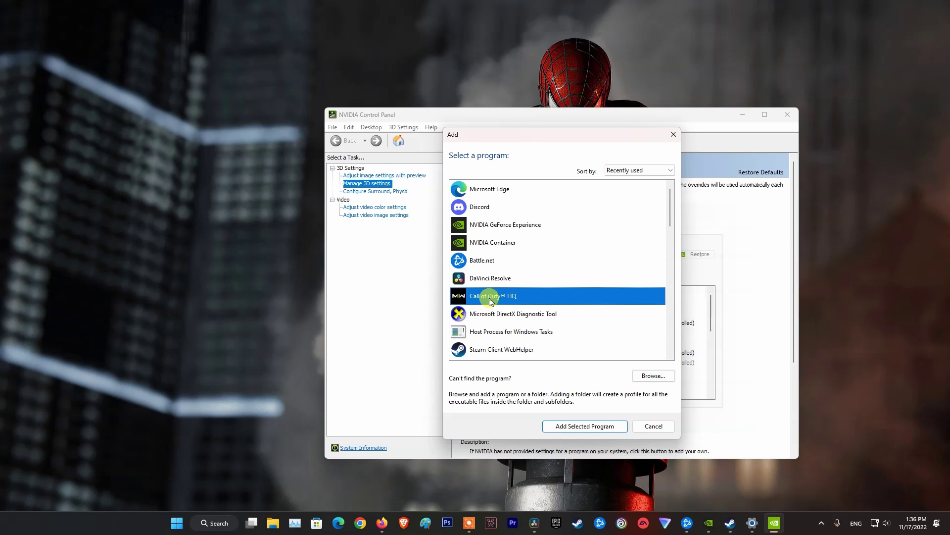
scroll(572, 284, "down", 1)
scroll(569, 285, "down", 1)
left_click(513, 211)
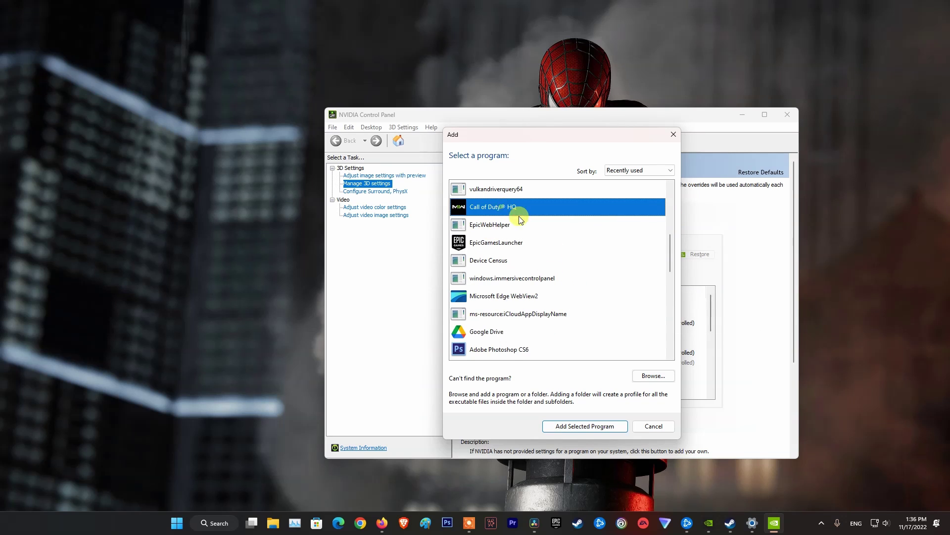
scroll(513, 212, "down", 1)
left_click(648, 377)
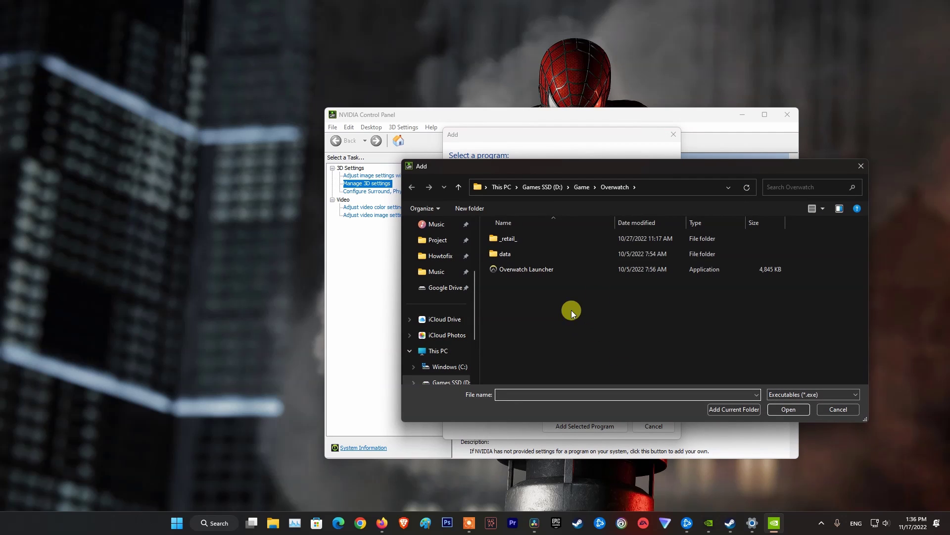
left_click(584, 186)
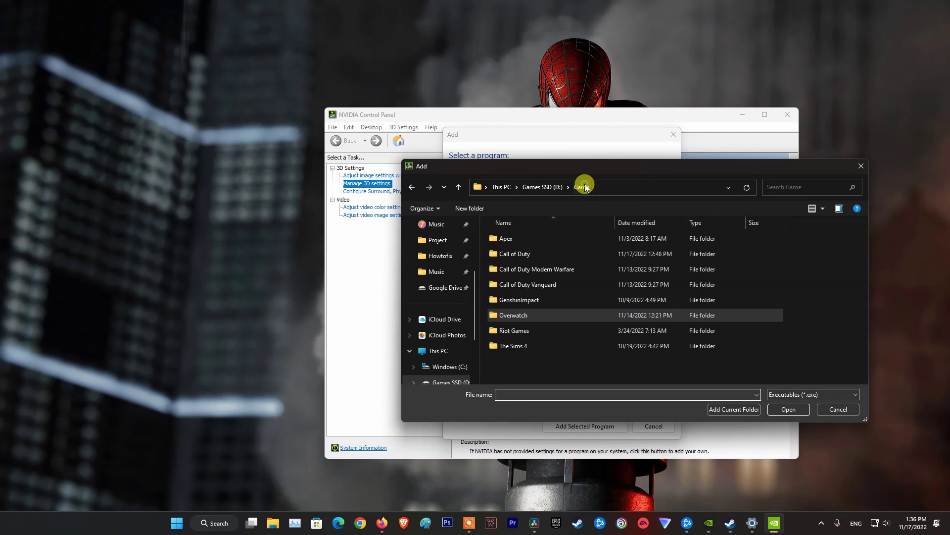
double_click(527, 255)
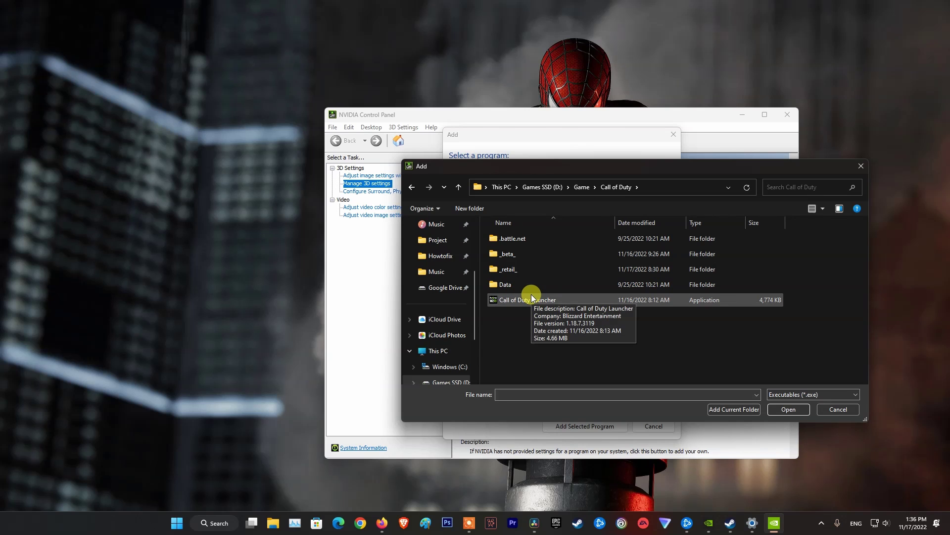
left_click(729, 524)
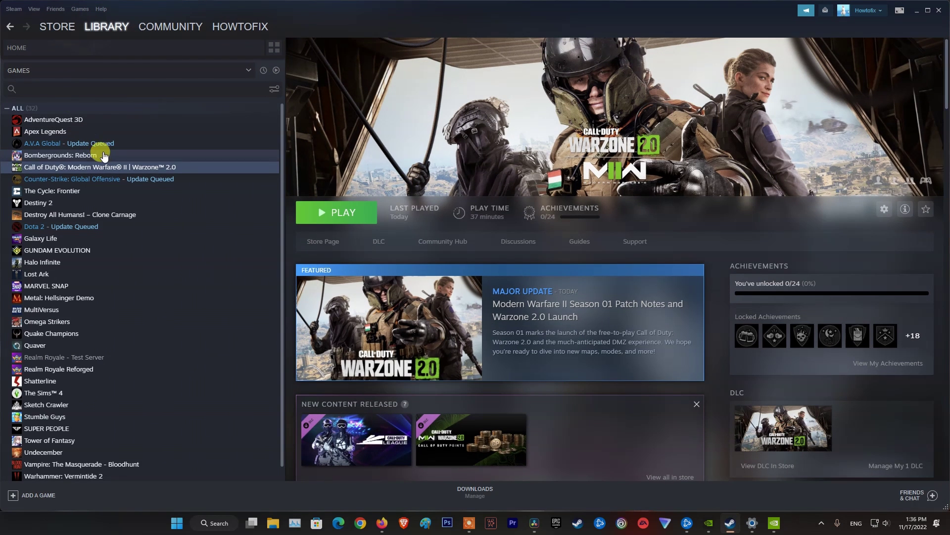
Open Warzone 2.0's local files at F:\SteamLibrary\steamapps\common\Call of Duty HQ and select the path.
right_click(103, 170)
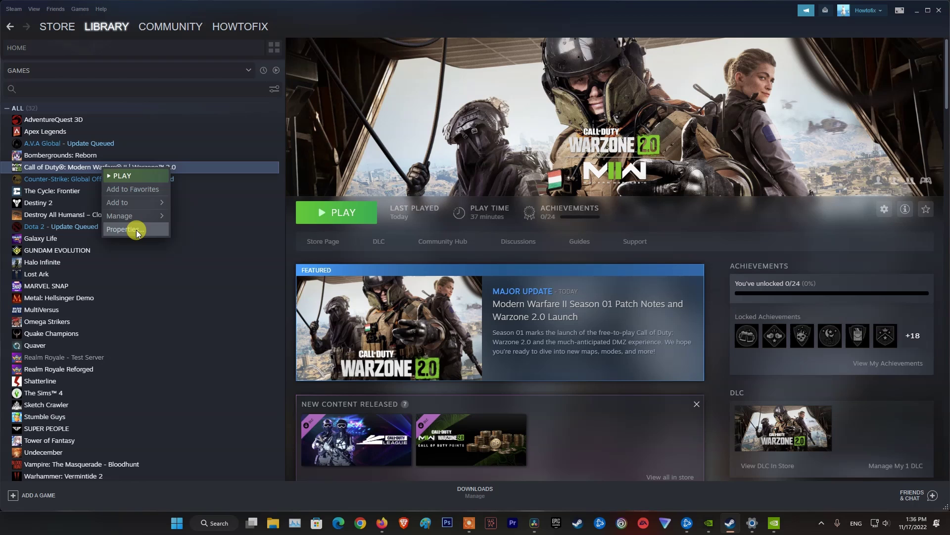
mouse_move(136, 215)
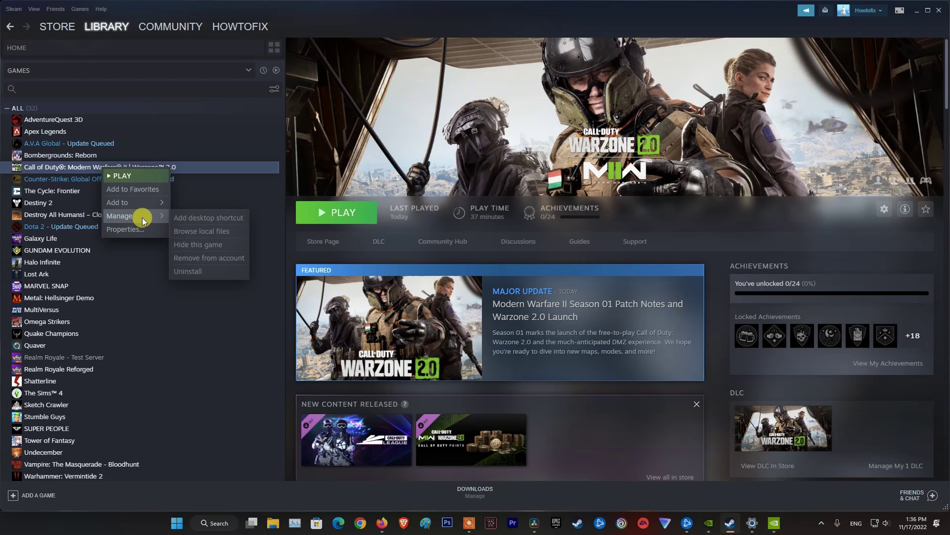
left_click(203, 231)
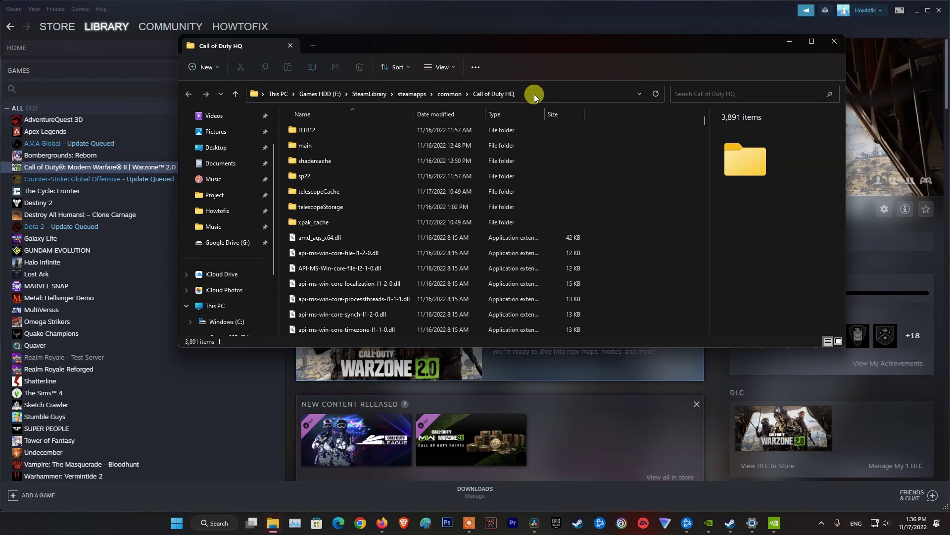
left_click(535, 95)
key("ctrl+c")
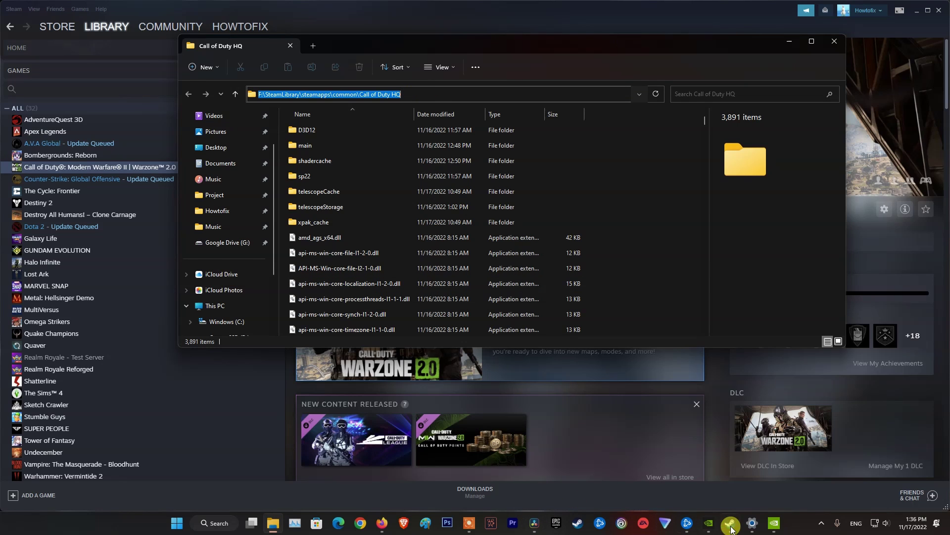
left_click(752, 525)
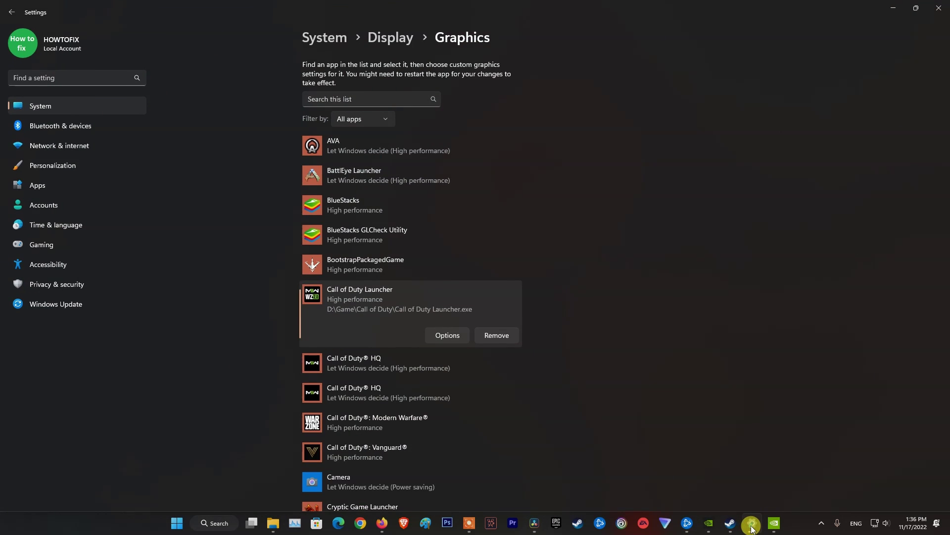
left_click(752, 525)
In NVIDIA Control Panel, add cod.exe from the pasted Call of Duty HQ folder as a program.
left_click(710, 524)
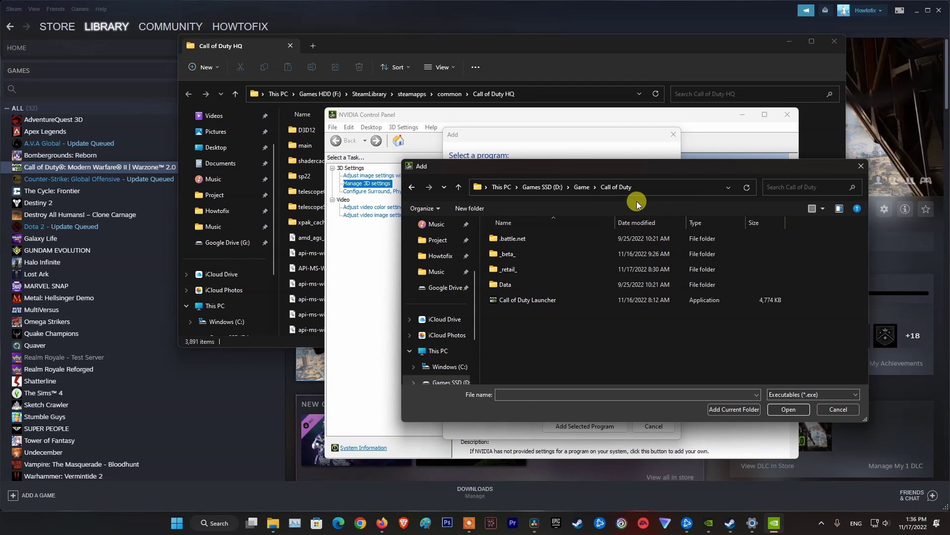
left_click(642, 187)
key("ctrl+v")
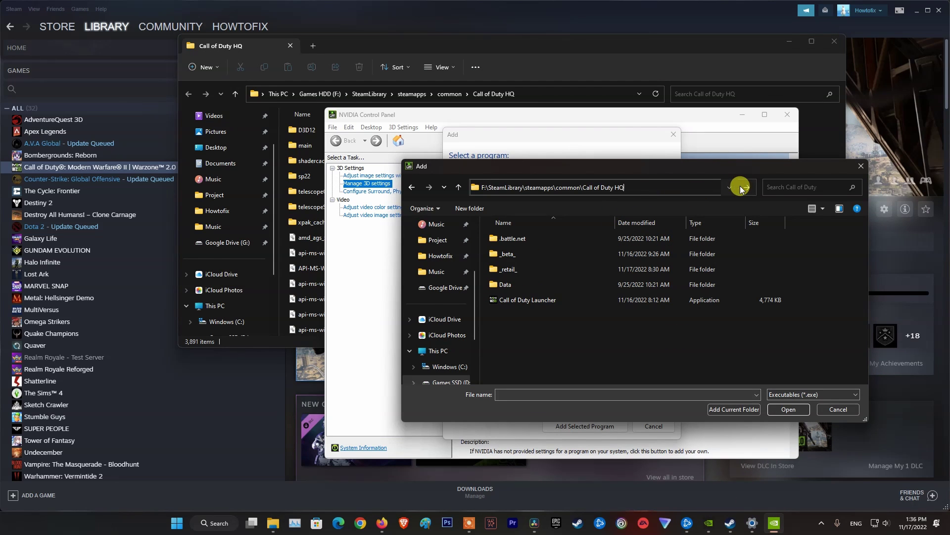
left_click(746, 187)
scroll(646, 314, "down", 1)
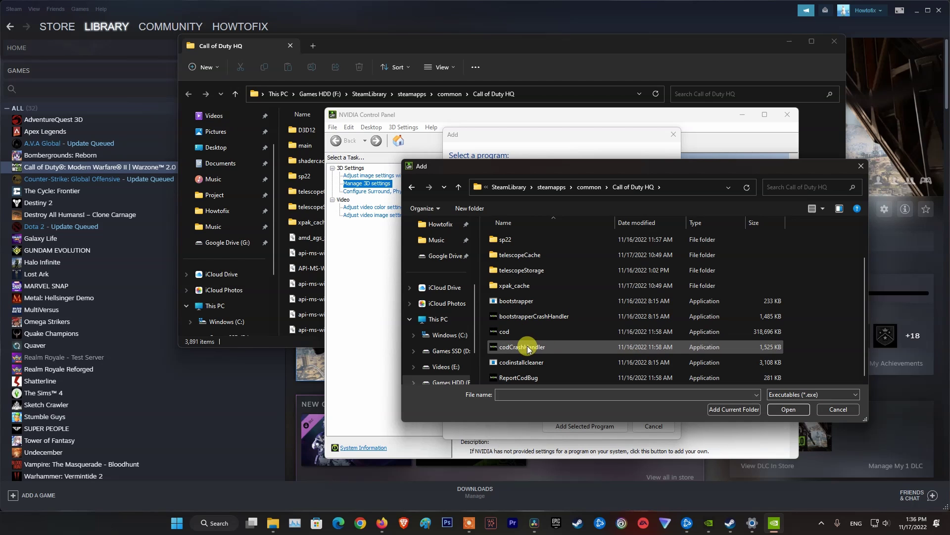
left_click(520, 333)
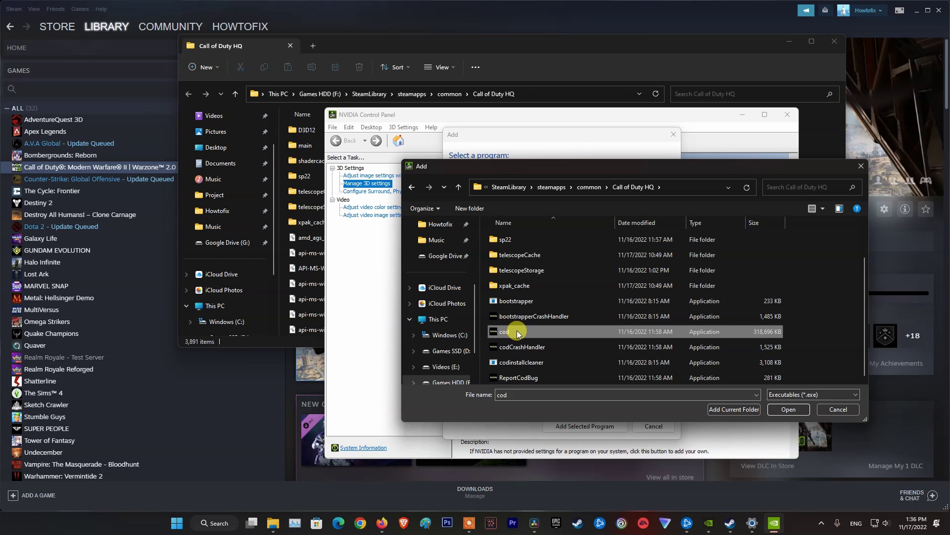
left_click(792, 410)
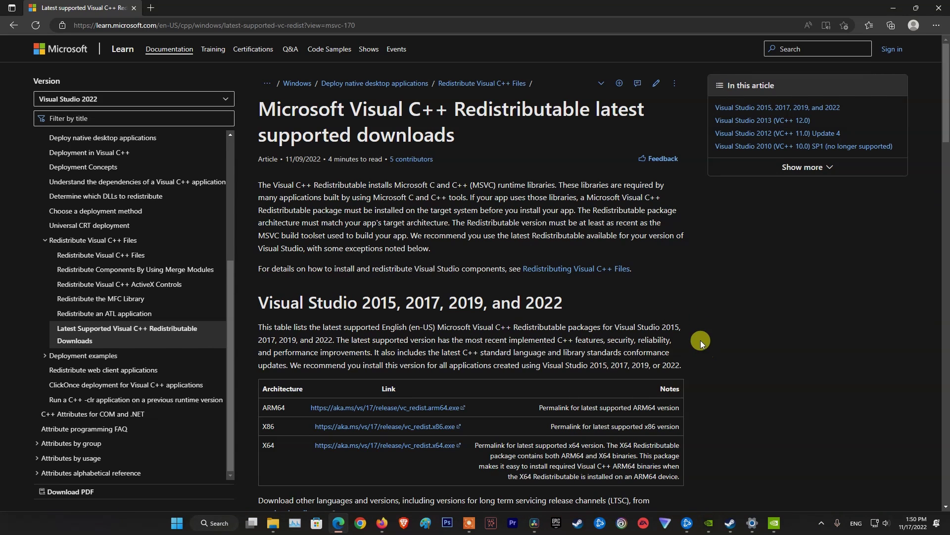
Download the ARM64 and x64 Visual C++ Redistributable installers from Microsoft's downloads page.
left_click_drag(71, 22, 385, 23)
left_click(747, 293)
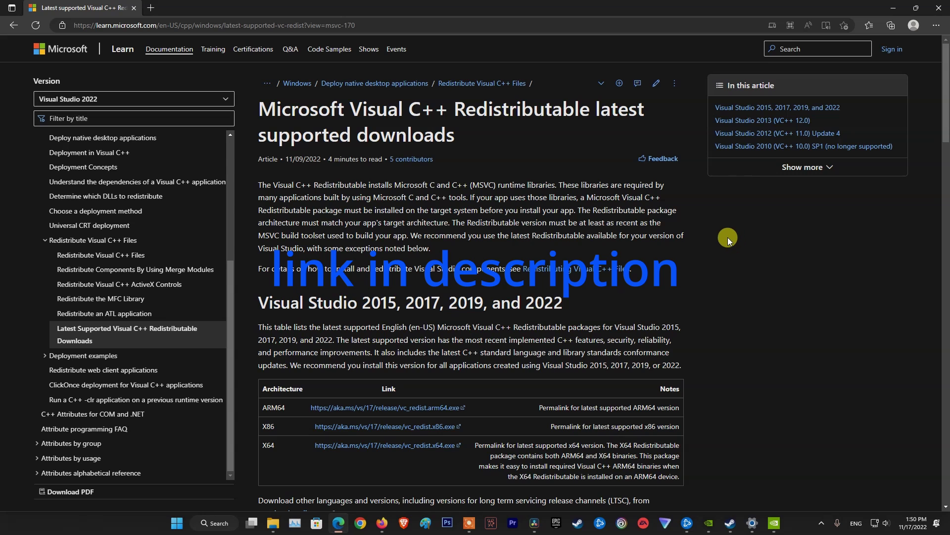
scroll(717, 236, "down", 1)
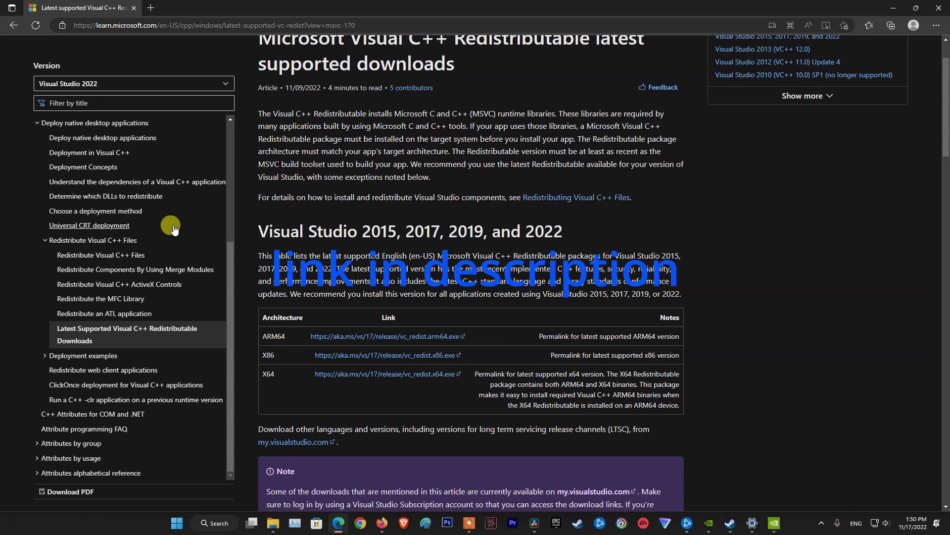
left_click_drag(264, 226, 621, 238)
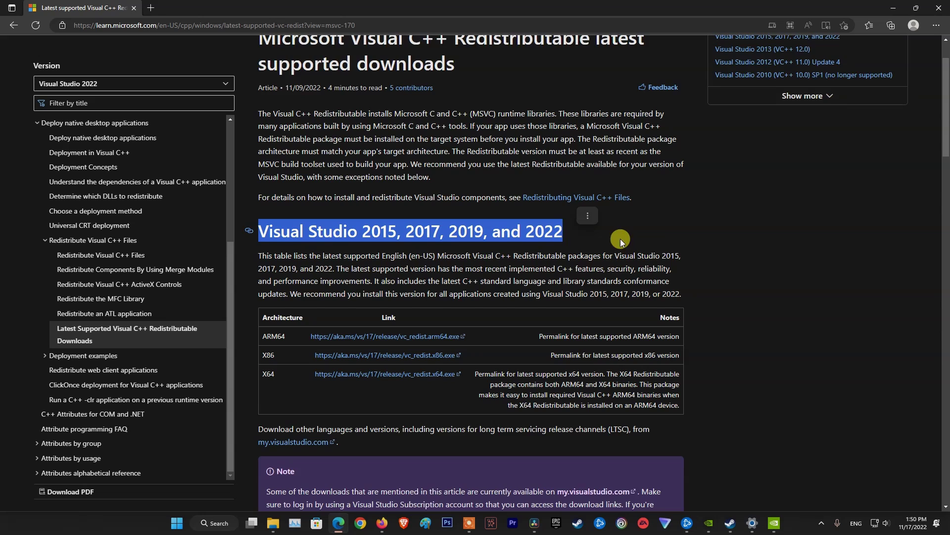
scroll(619, 227, "down", 1)
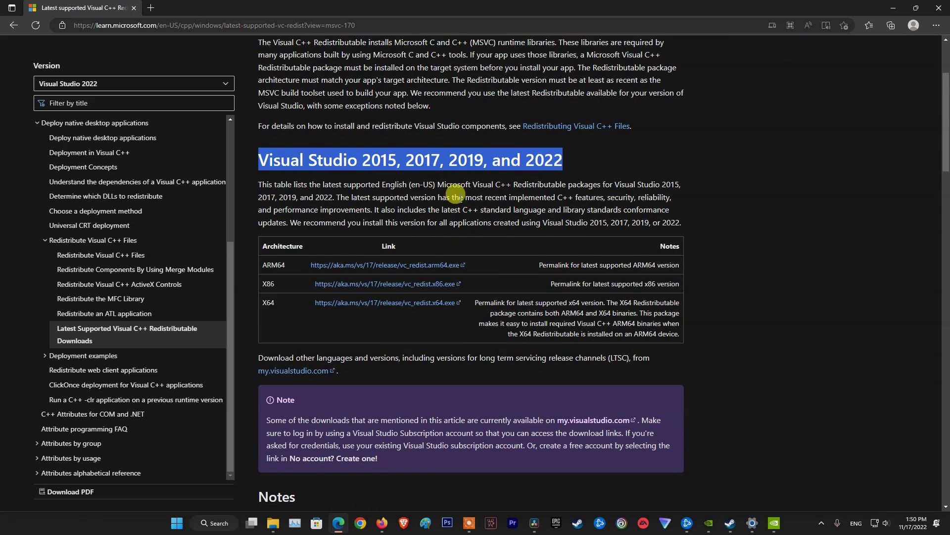
left_click(889, 293)
left_click(417, 268)
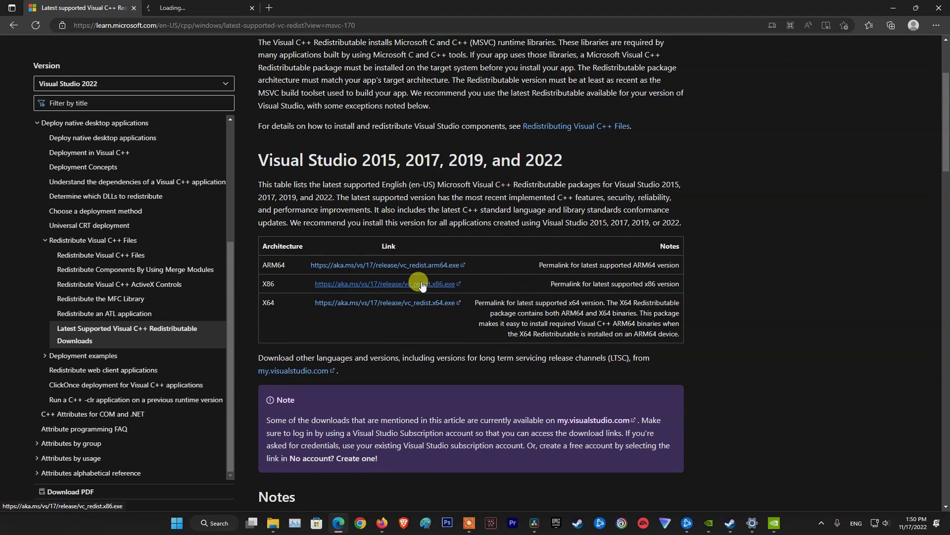
left_click(424, 302)
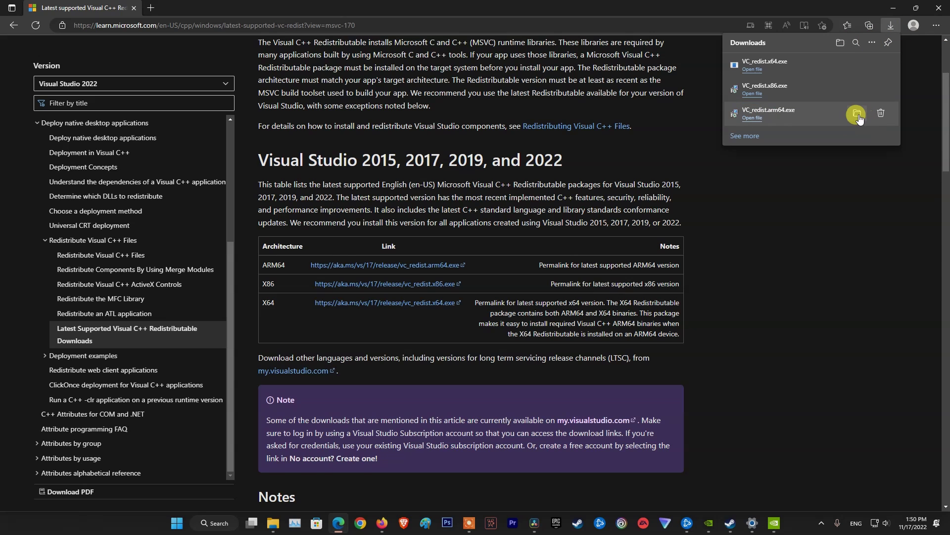
Run VC_redist.x64 from its folder, accept the license terms and start the installation.
left_click(857, 115)
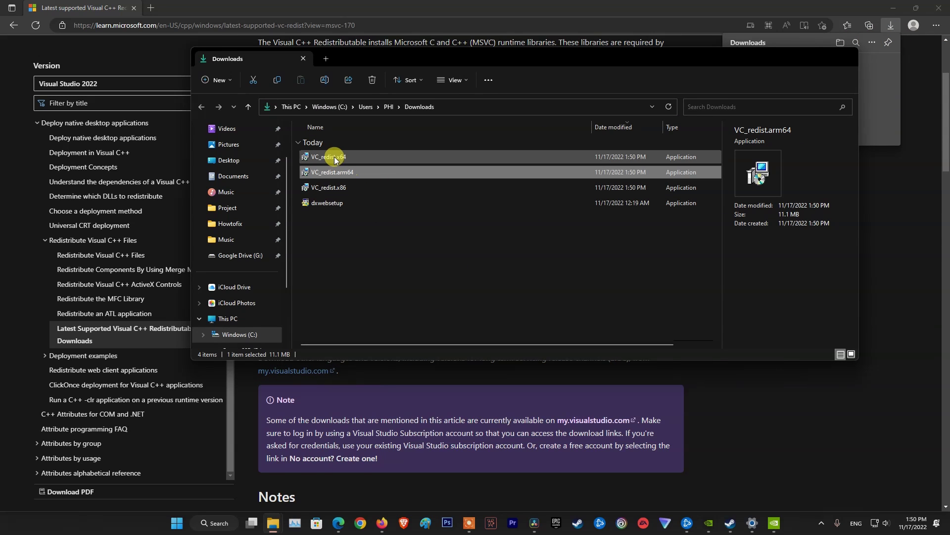
double_click(334, 157)
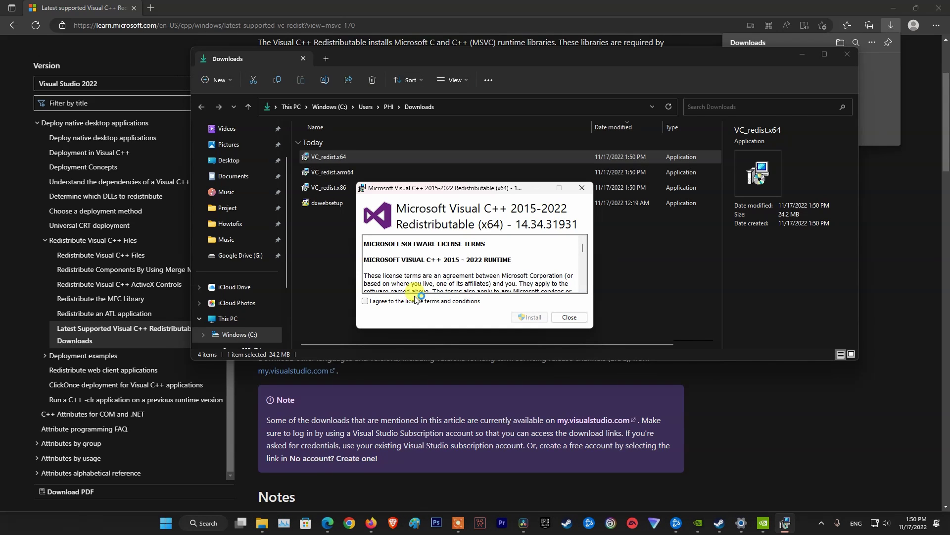
left_click(365, 300)
left_click(528, 318)
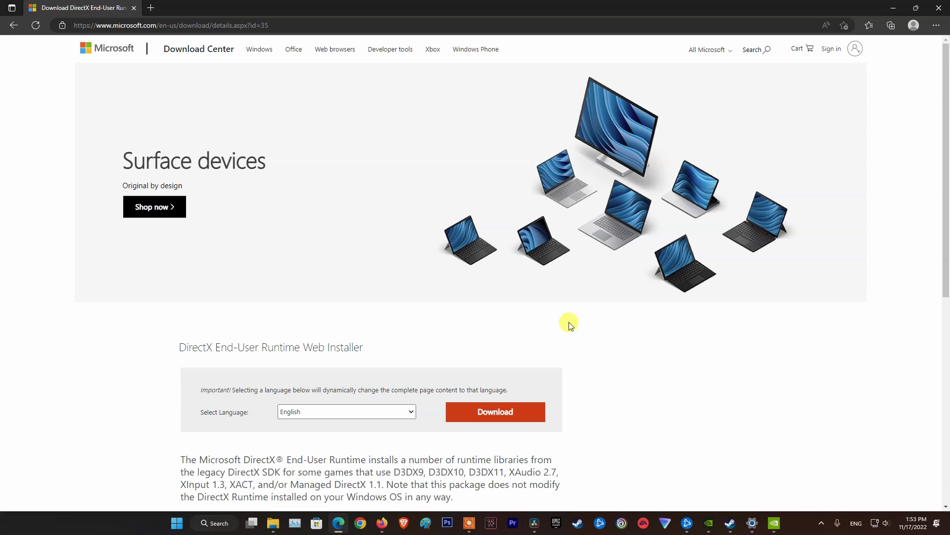
Download the DirectX End-User Runtime web installer from the Microsoft Download Center.
scroll(600, 320, "down", 1)
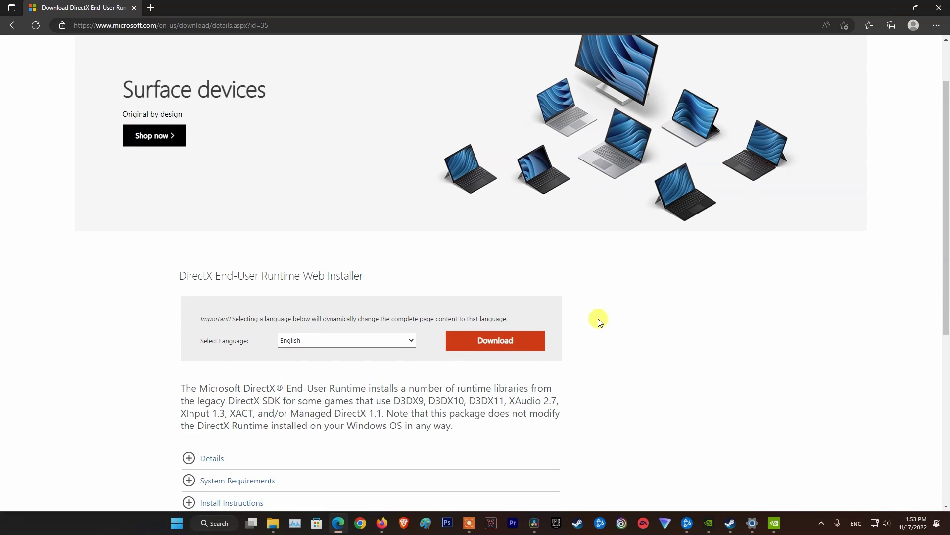
left_click(316, 24)
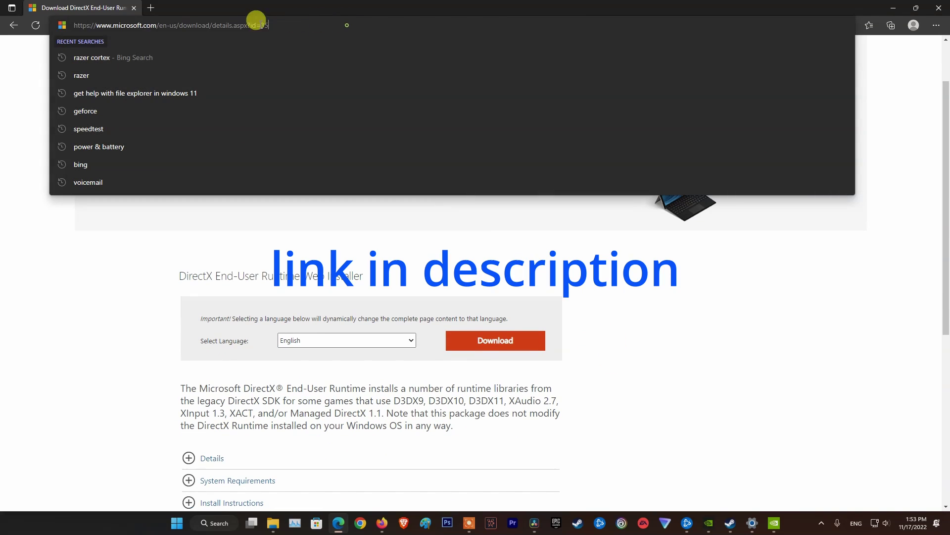
left_click(671, 312)
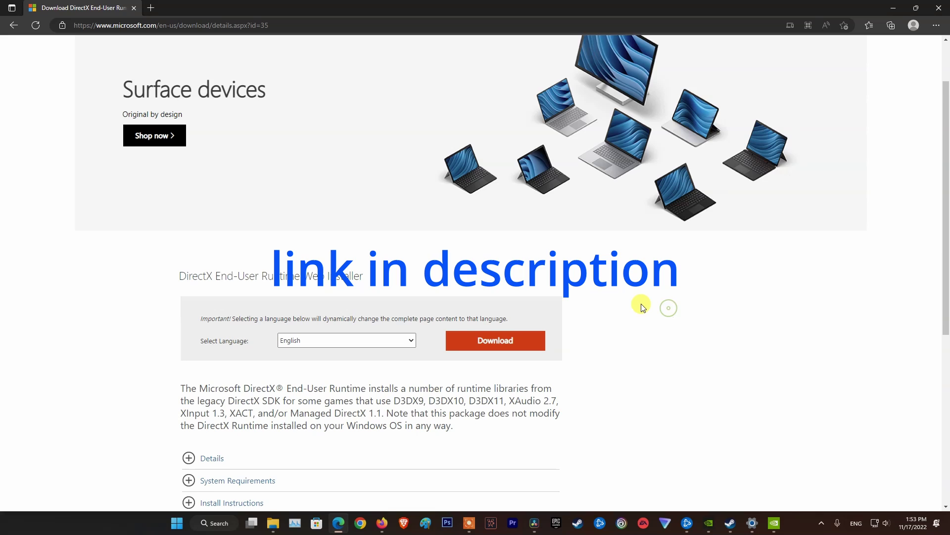
scroll(634, 303, "down", 1)
left_click(483, 270)
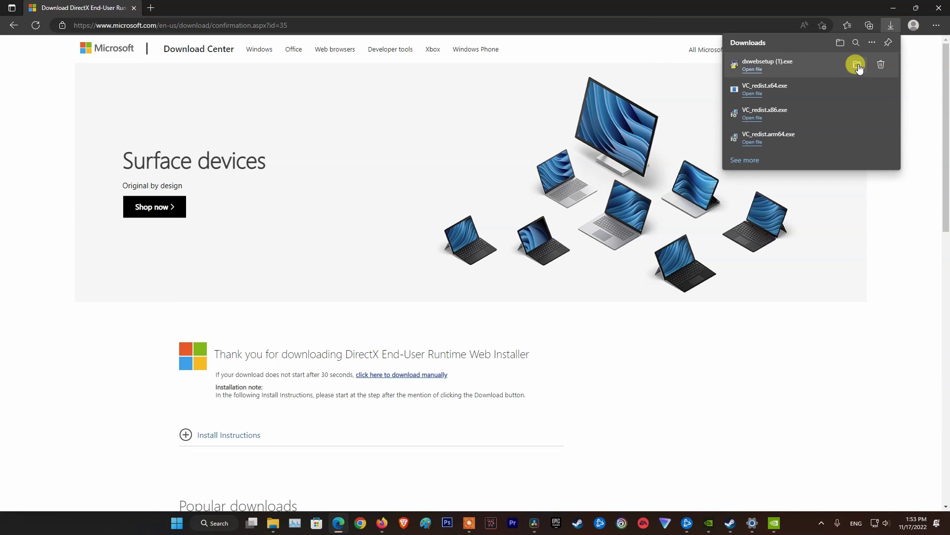
Launch dxwebsetup from its folder and approve the permission prompt.
left_click(858, 66)
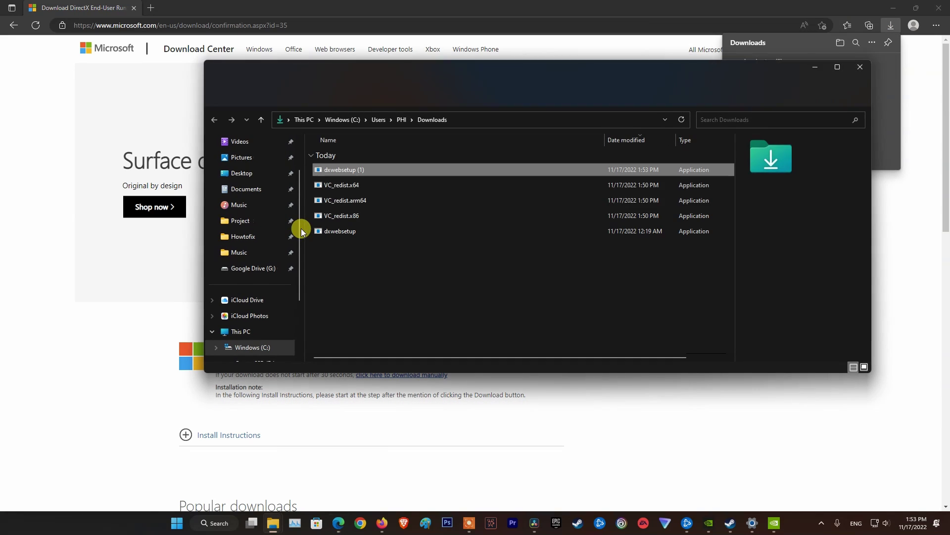
double_click(360, 171)
left_click(441, 346)
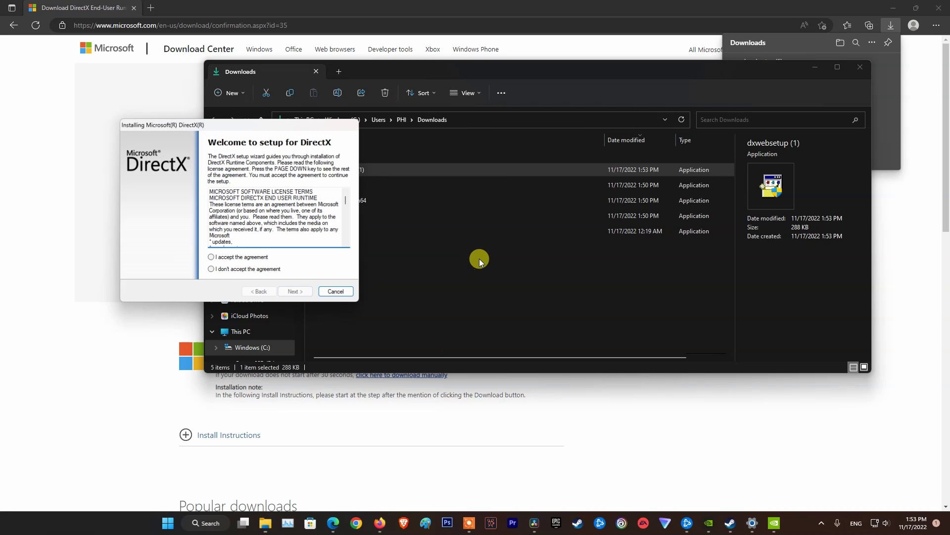
left_click_drag(329, 135, 577, 159)
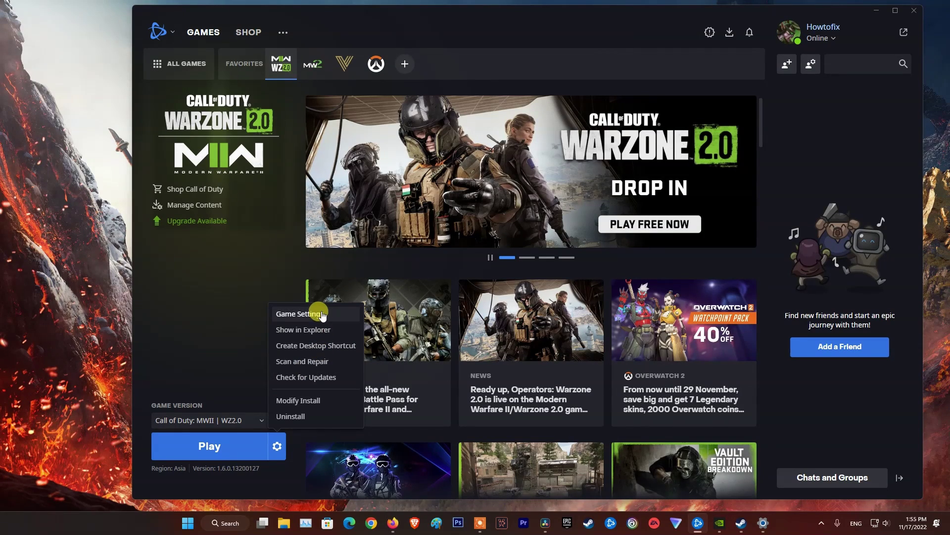
Open the Warzone 2.0 install folder and check which drive it sits on via This PC.
left_click(303, 329)
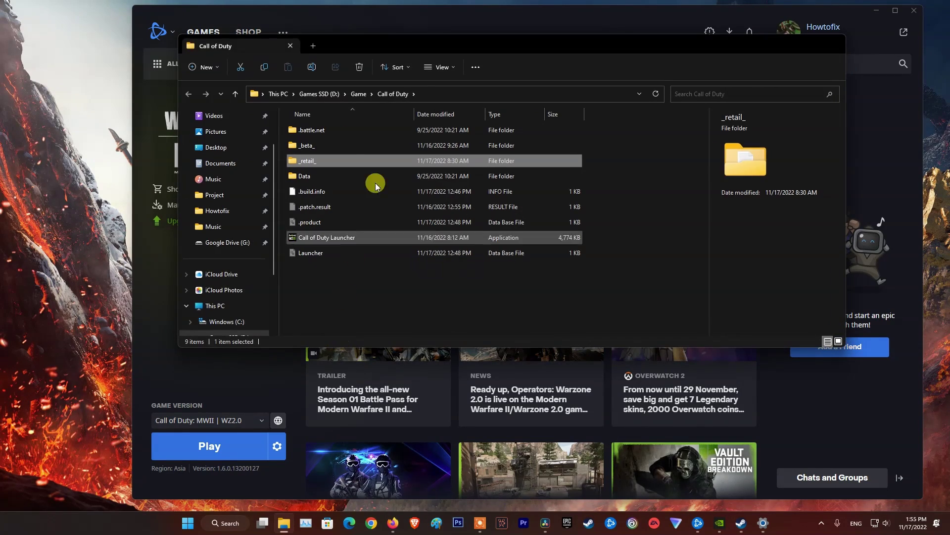
left_click(427, 92)
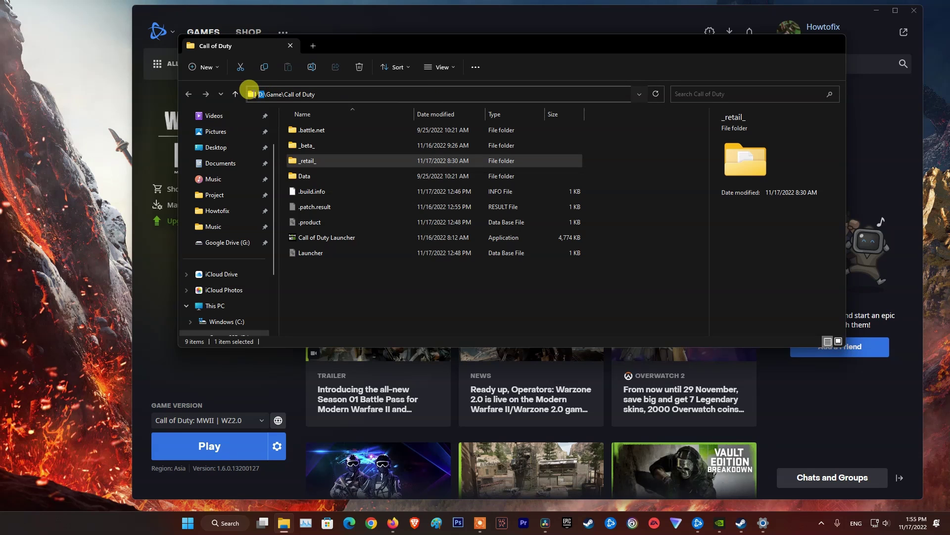
left_click_drag(249, 89, 262, 89)
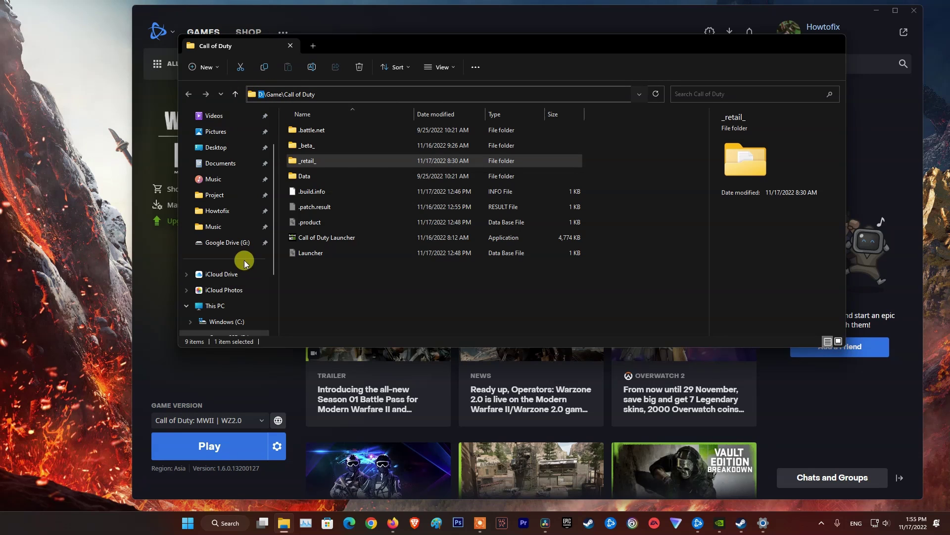
scroll(247, 292, "down", 1)
left_click(229, 274)
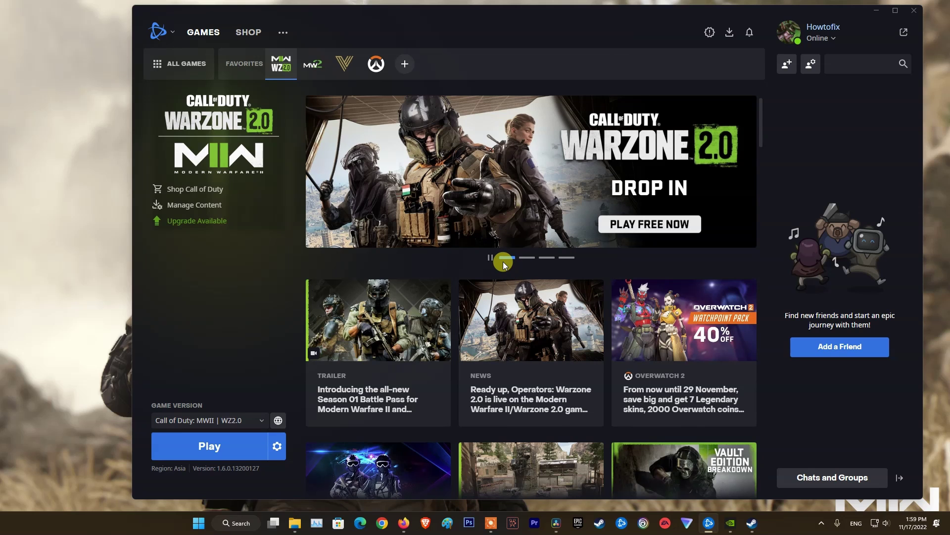
Quit Battle.net completely from the system tray.
left_click(821, 523)
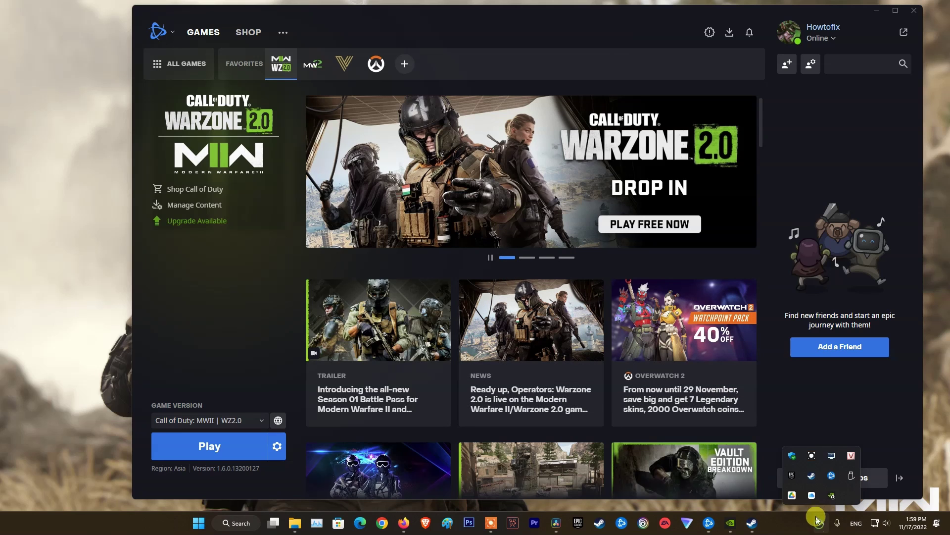
right_click(832, 476)
left_click(837, 483)
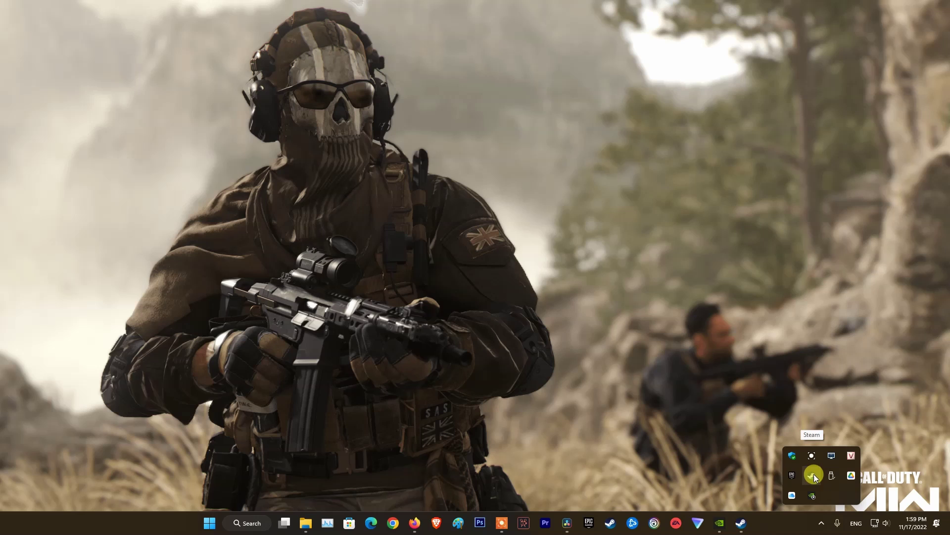
left_click(551, 390)
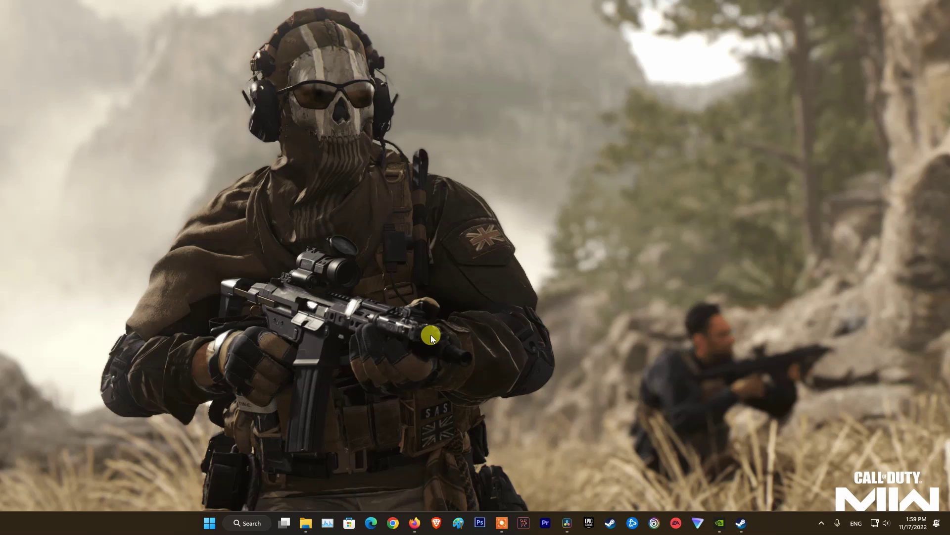
Open the %localappdata% folder through the Run box.
key("super+r")
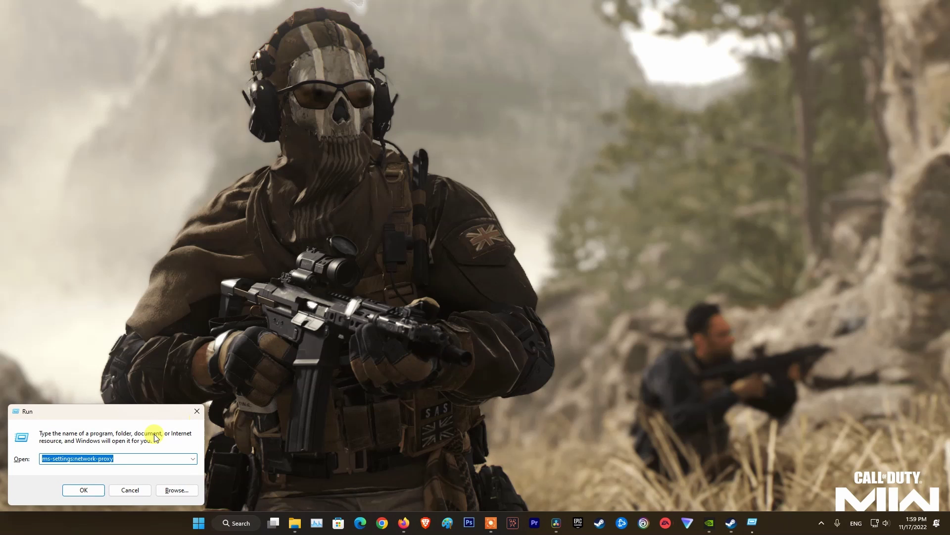
left_click_drag(118, 408, 666, 251)
type("%localappdata%")
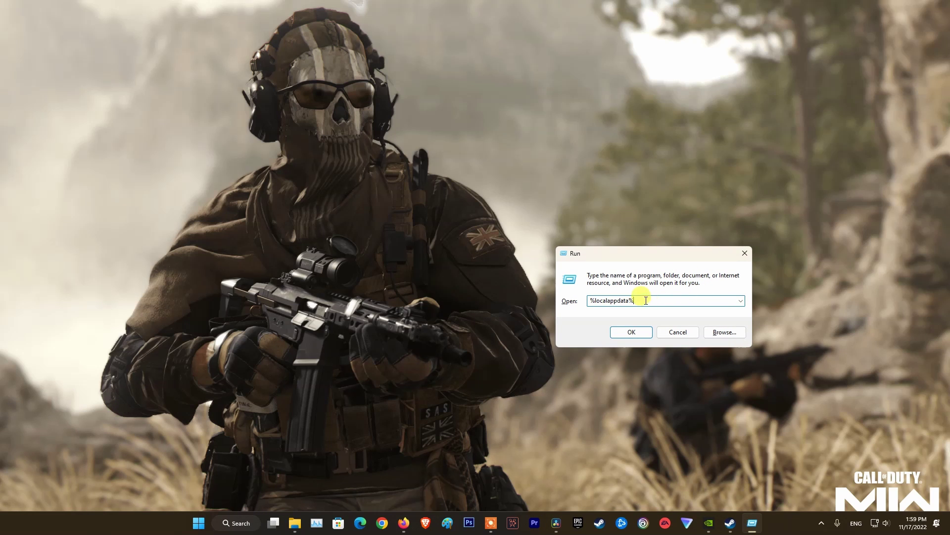
left_click_drag(660, 300, 547, 298)
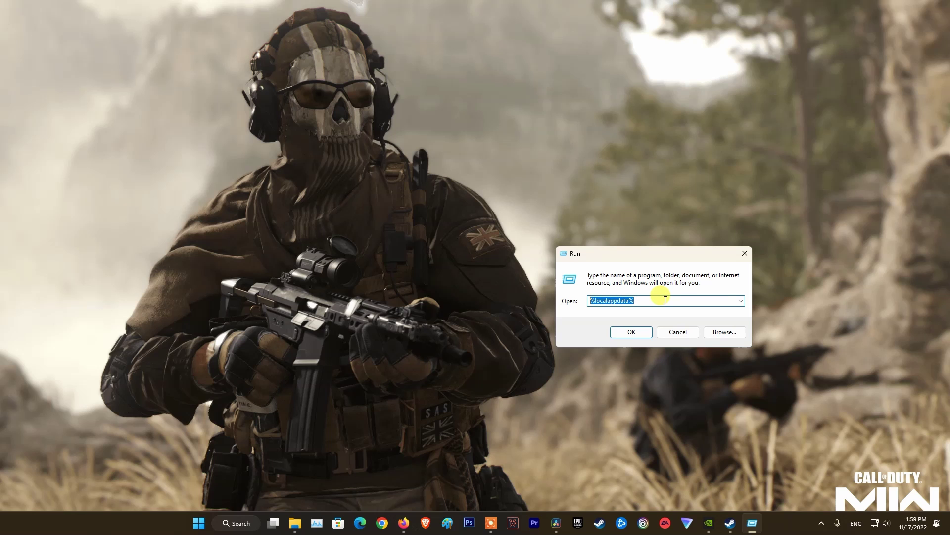
left_click(631, 330)
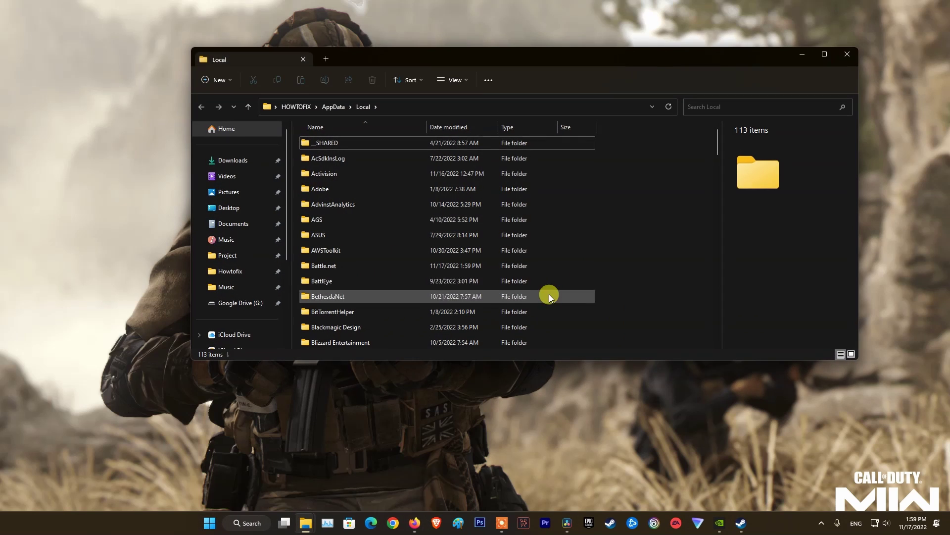
left_click_drag(469, 52, 537, 61)
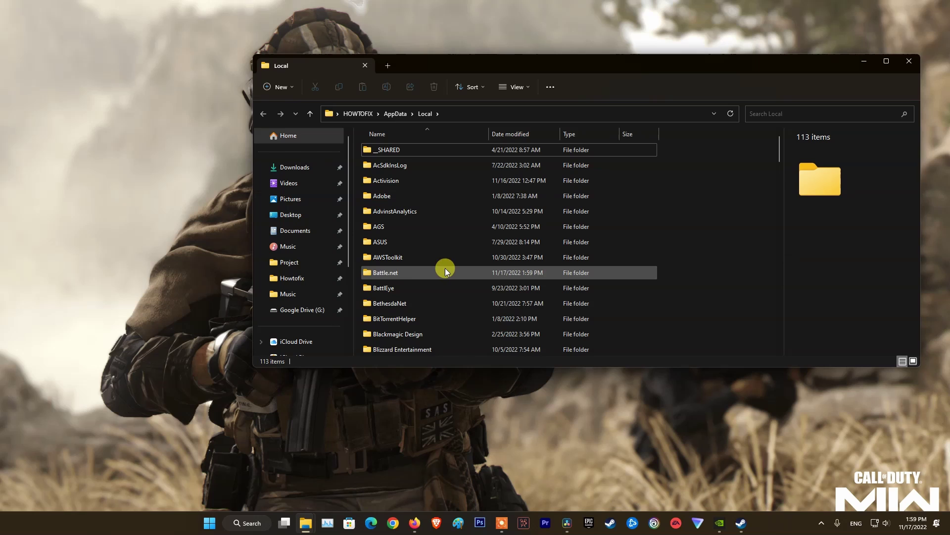
Delete the Battle.net cache folder from AppData\Local and close File Explorer.
left_click(394, 275)
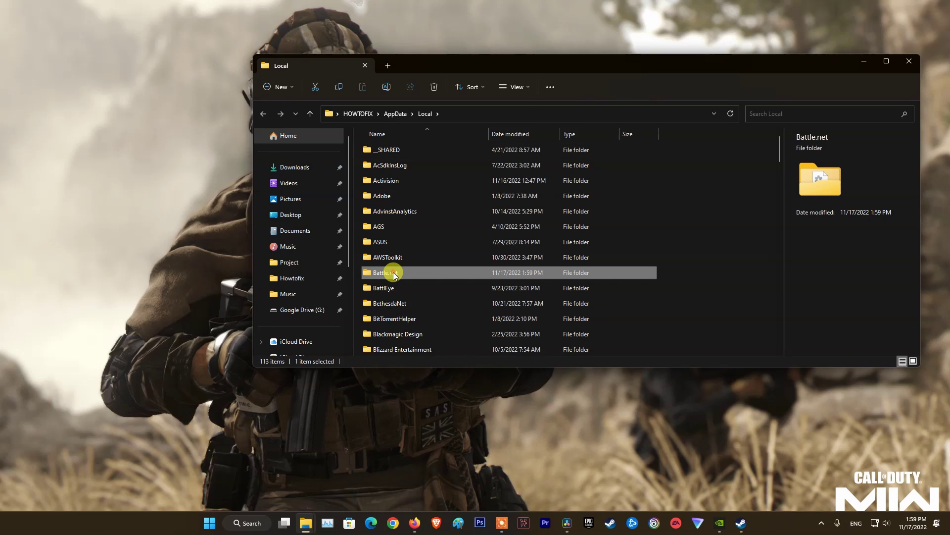
right_click(394, 274)
left_click(422, 239)
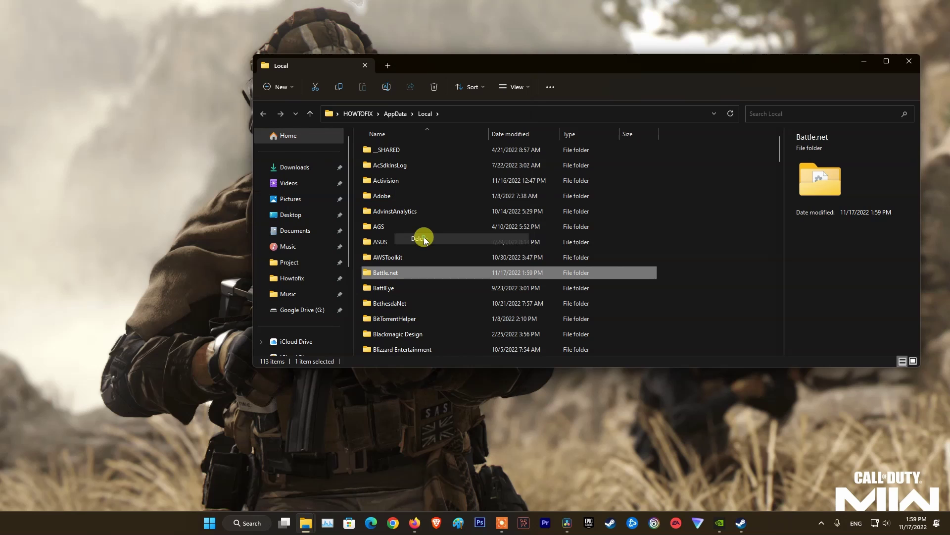
left_click(909, 63)
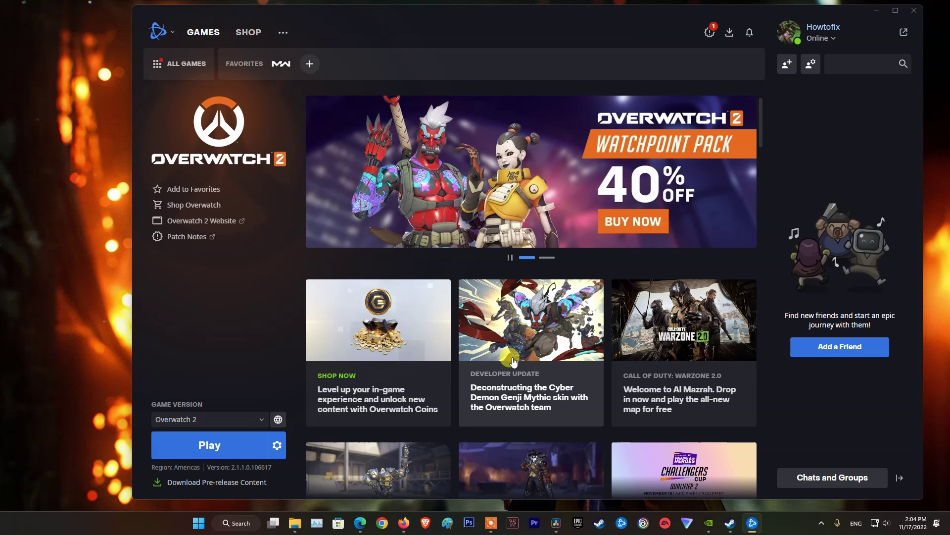
Scroll Guru3D's Display Driver Uninstaller page down to its Download Locations.
left_click(360, 523)
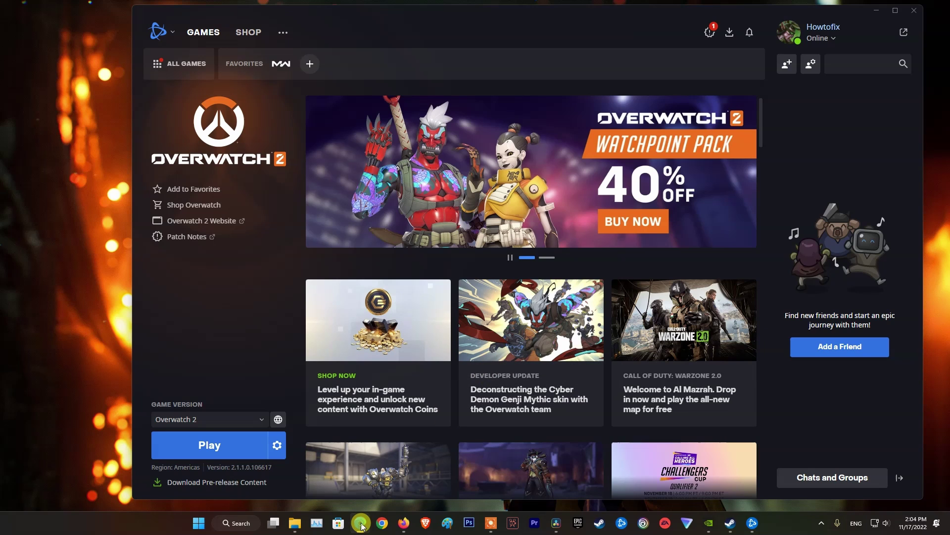
left_click(353, 25)
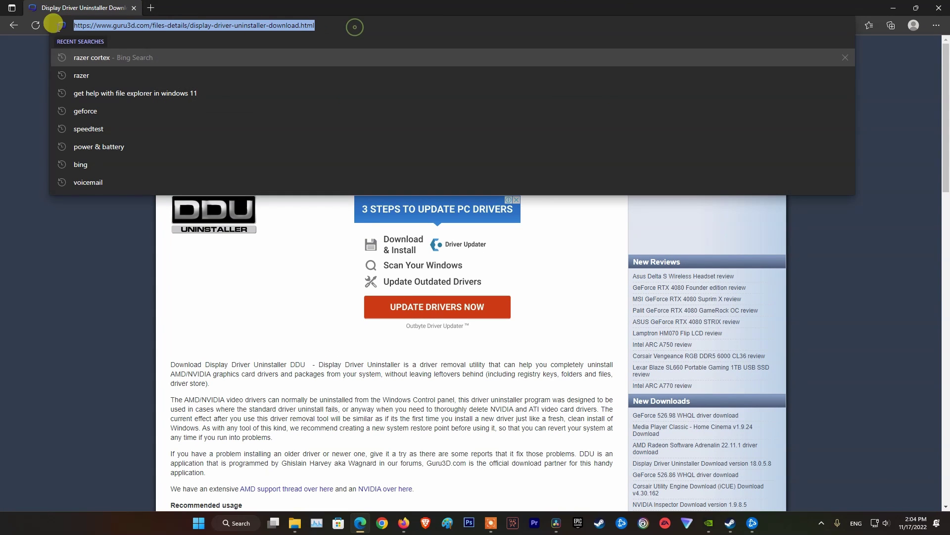
left_click(577, 273)
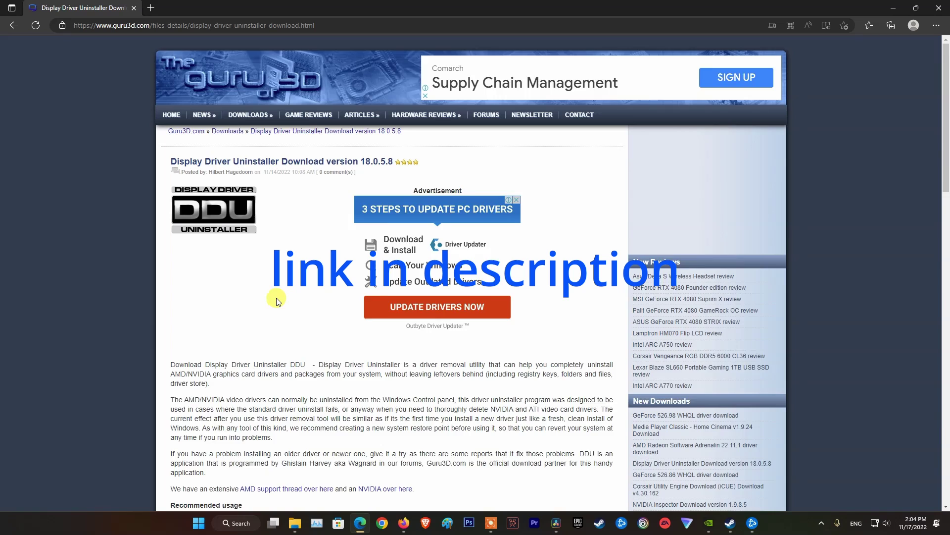
scroll(274, 297, "down", 1)
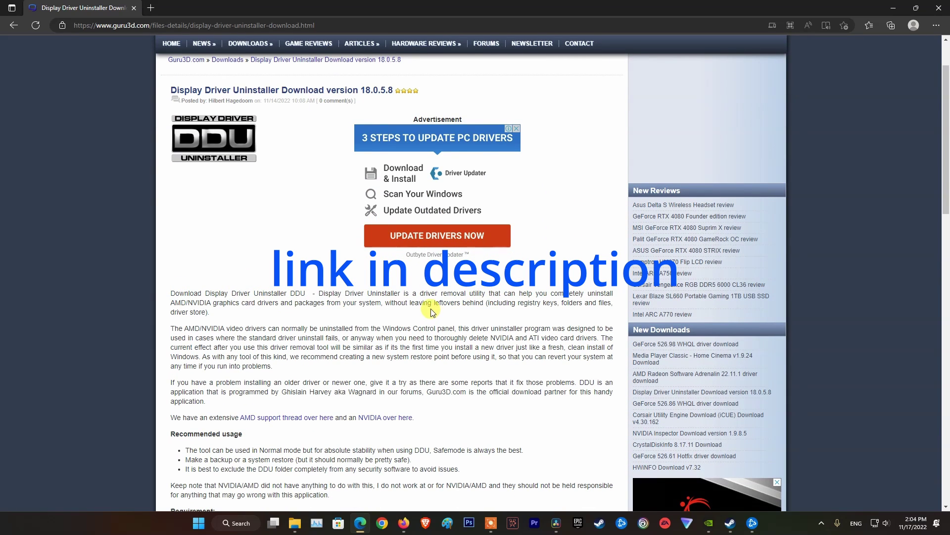
scroll(431, 312, "down", 5)
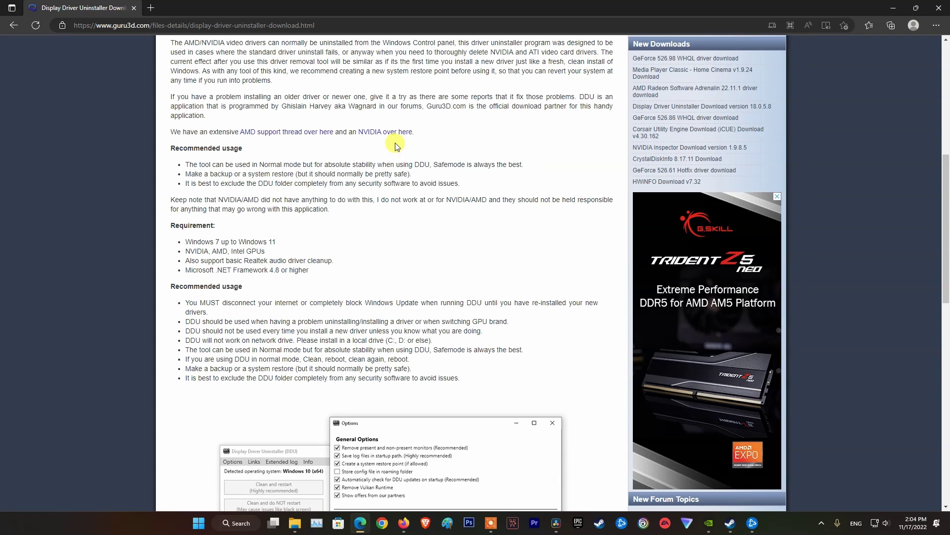
scroll(372, 165, "down", 9)
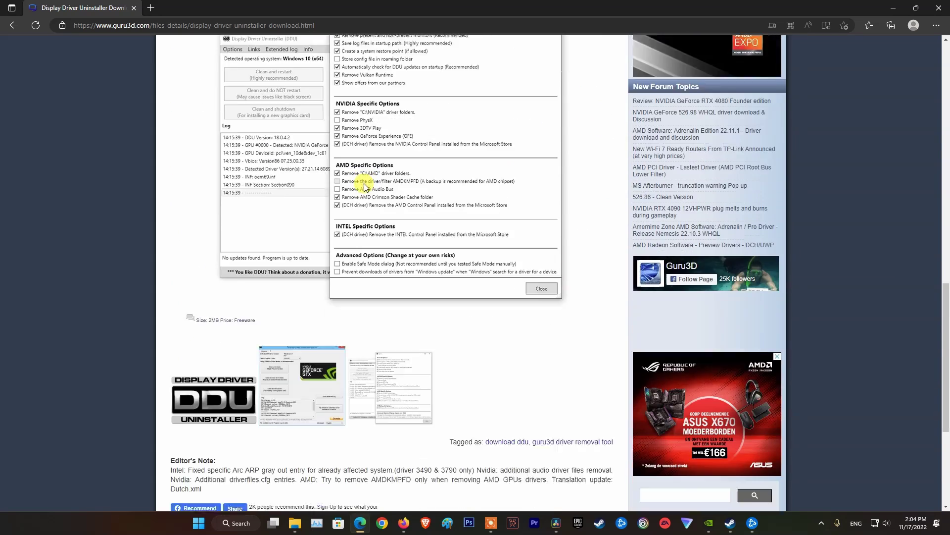
scroll(250, 389, "down", 1)
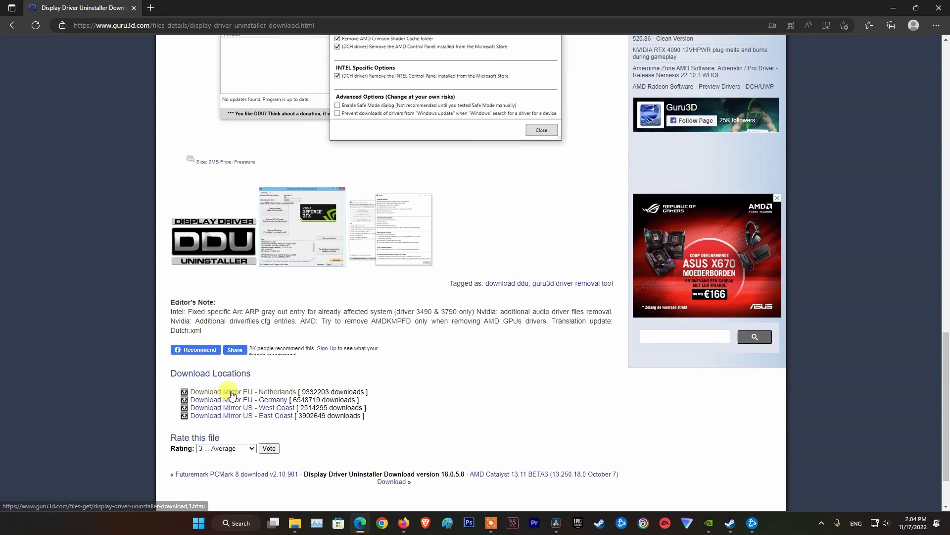
scroll(360, 369, "up", 5)
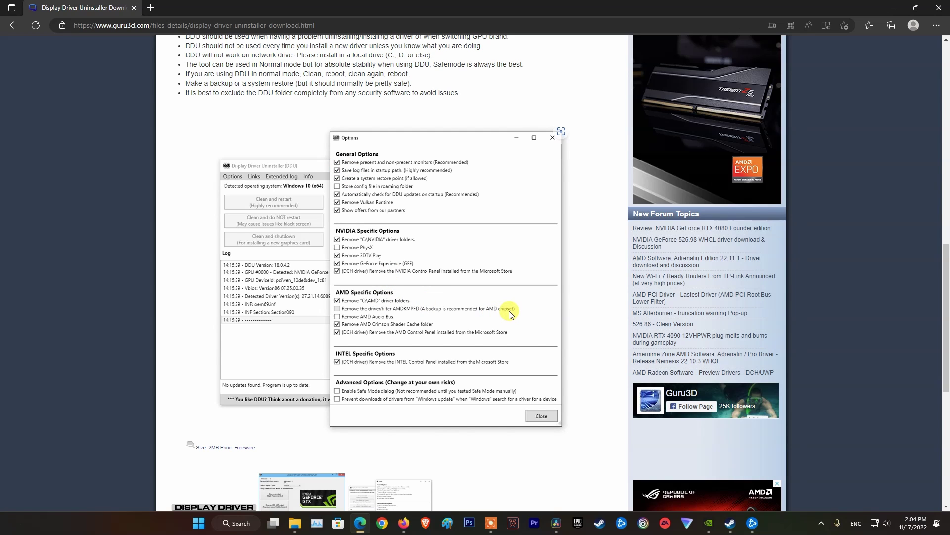
scroll(544, 305, "up", 1)
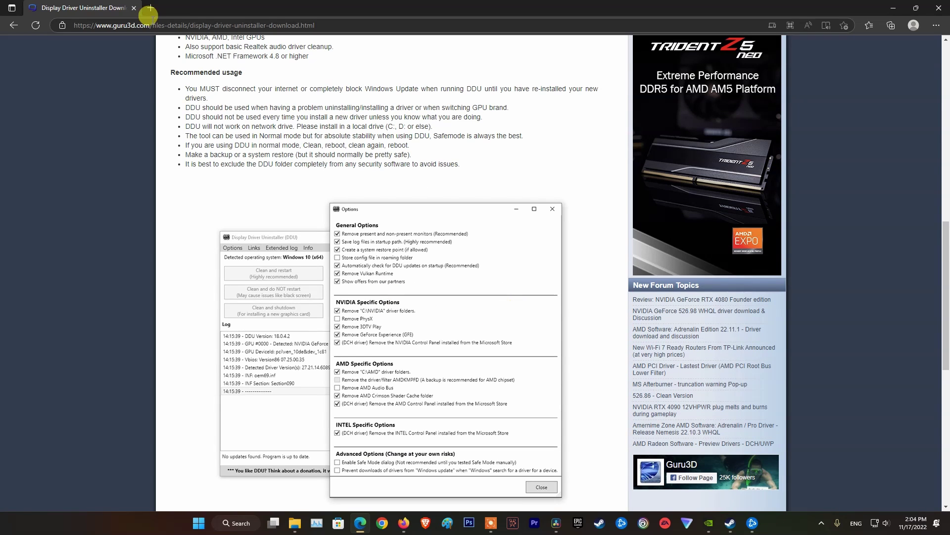
Open new tabs for NVIDIA's GeForce Drivers and AMD's Drivers and Support pages.
left_click(149, 9)
type("nvidia.com/en-us/geforce/drivers/")
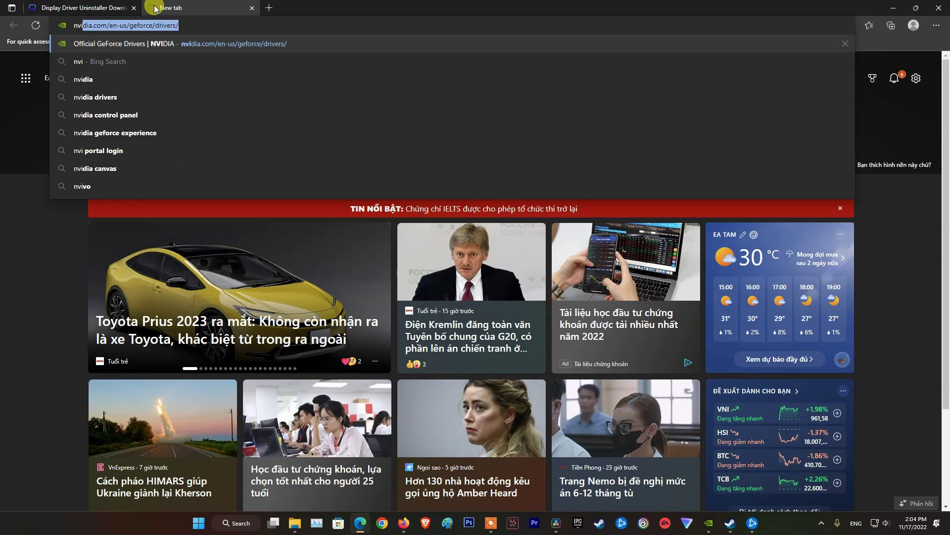
key("Return")
left_click(270, 9)
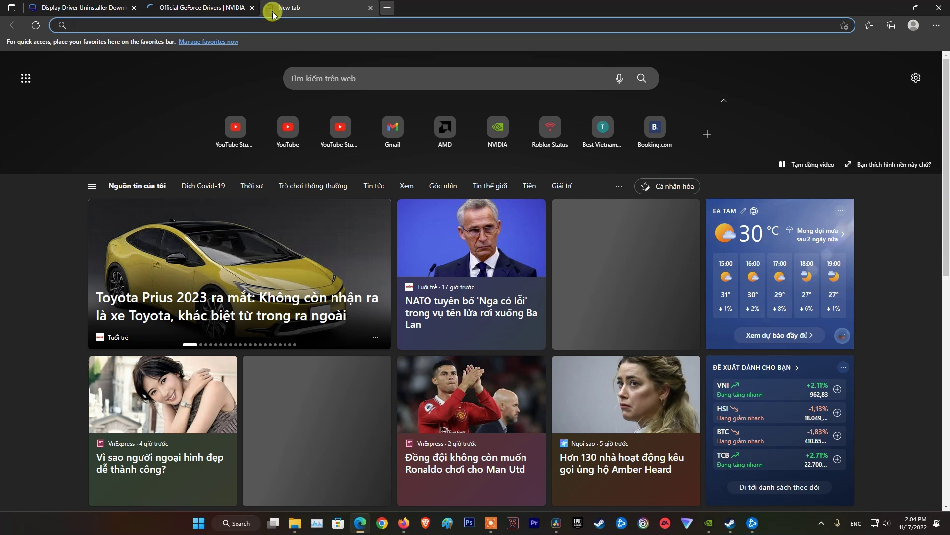
type("amd")
key("Return")
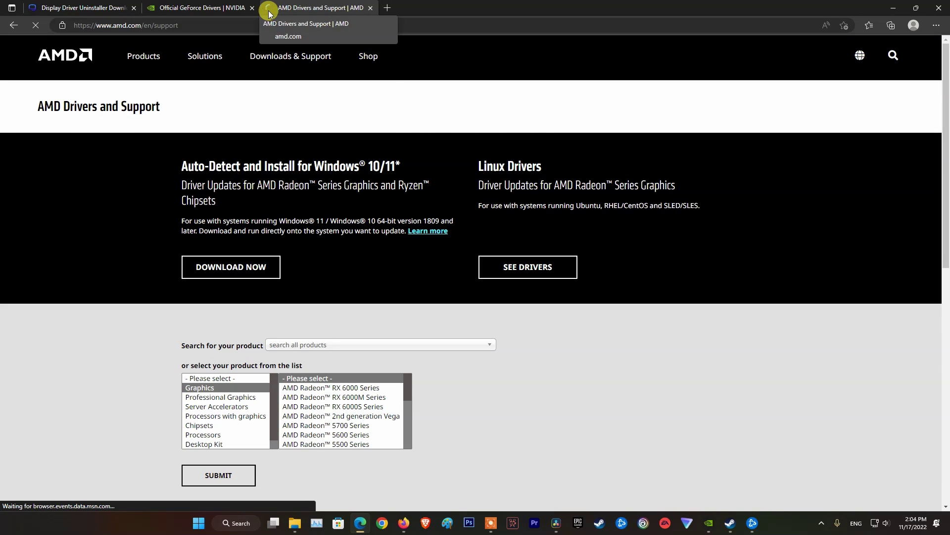
left_click(184, 8)
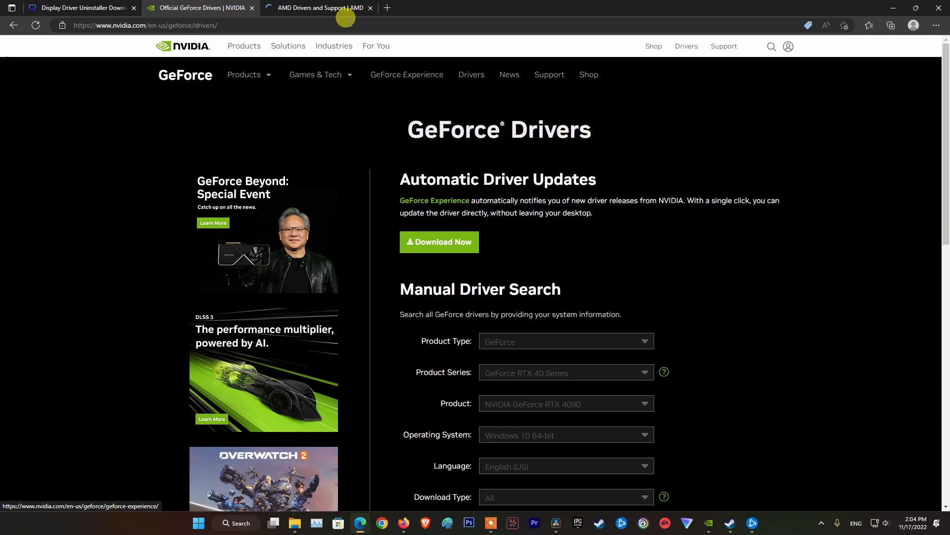
left_click(346, 10)
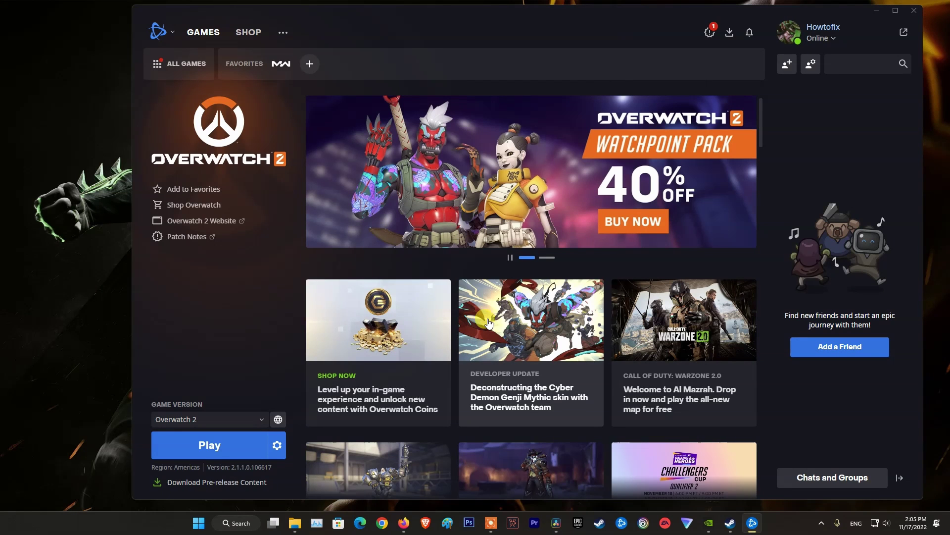
Open the Overwatch 2 game options menu from the gear beside Play.
left_click(277, 444)
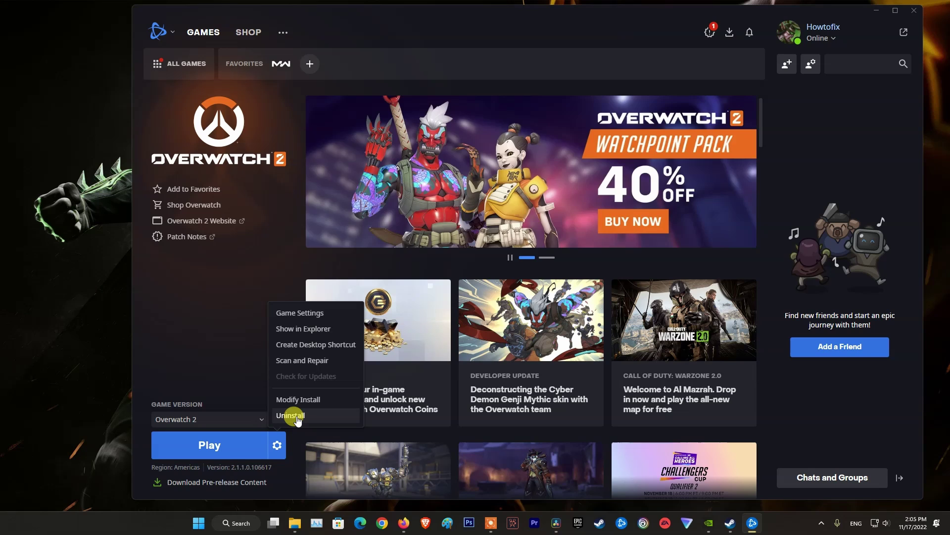